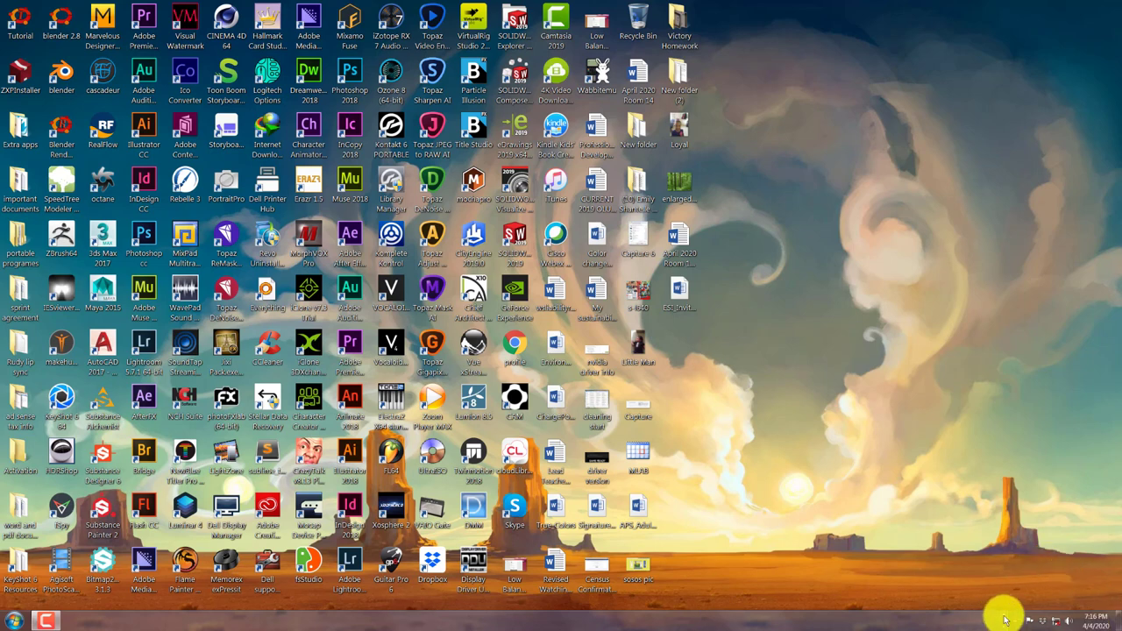
# Step: Restore the Blender window to full screen from the Windows taskbar
pyautogui.click(961, 620)
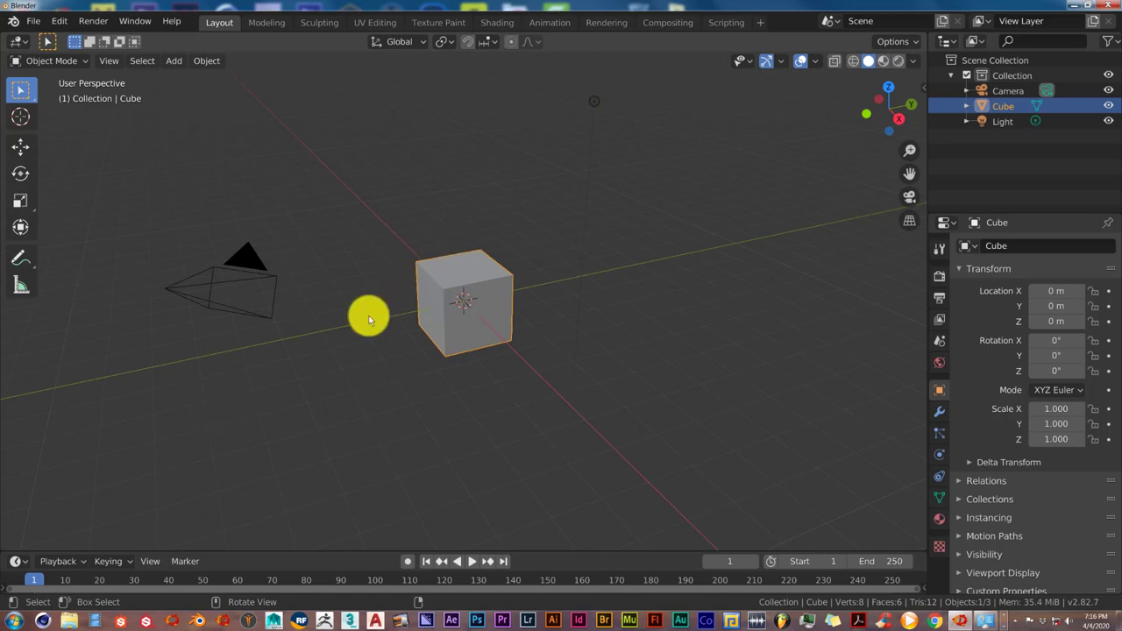
pyautogui.scroll(5, 369, 319)
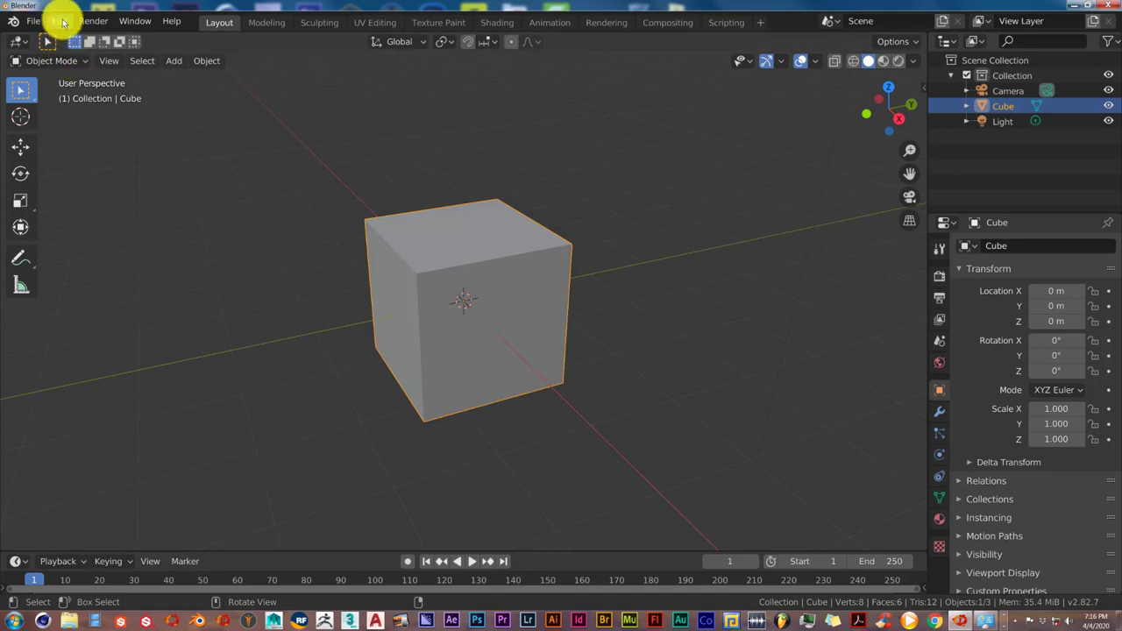
pyautogui.click(64, 22)
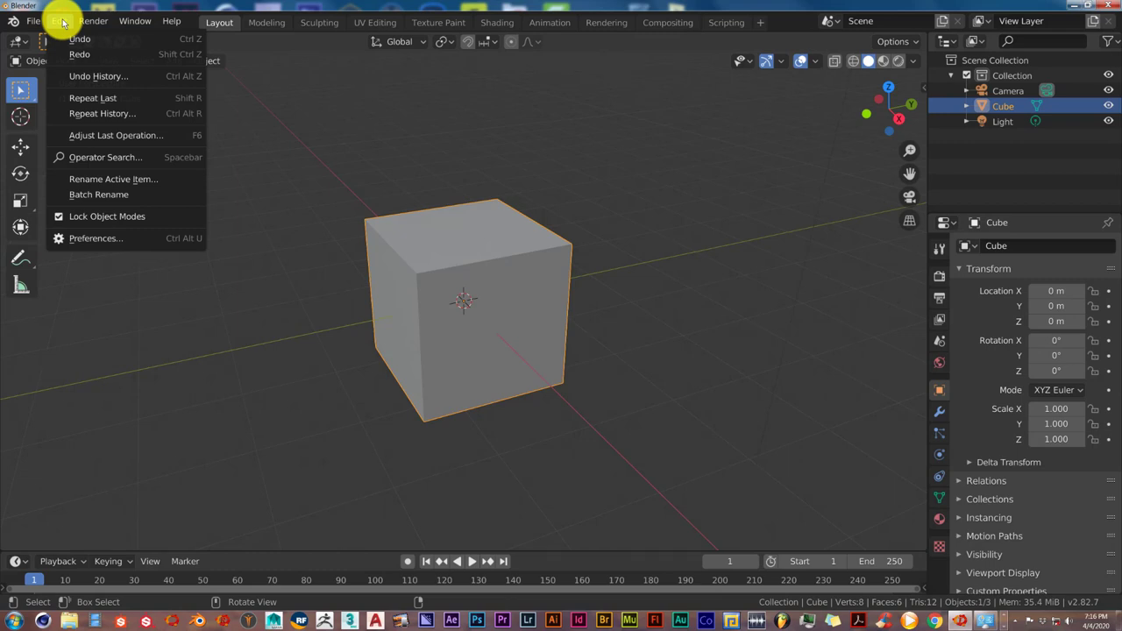
pyautogui.click(102, 238)
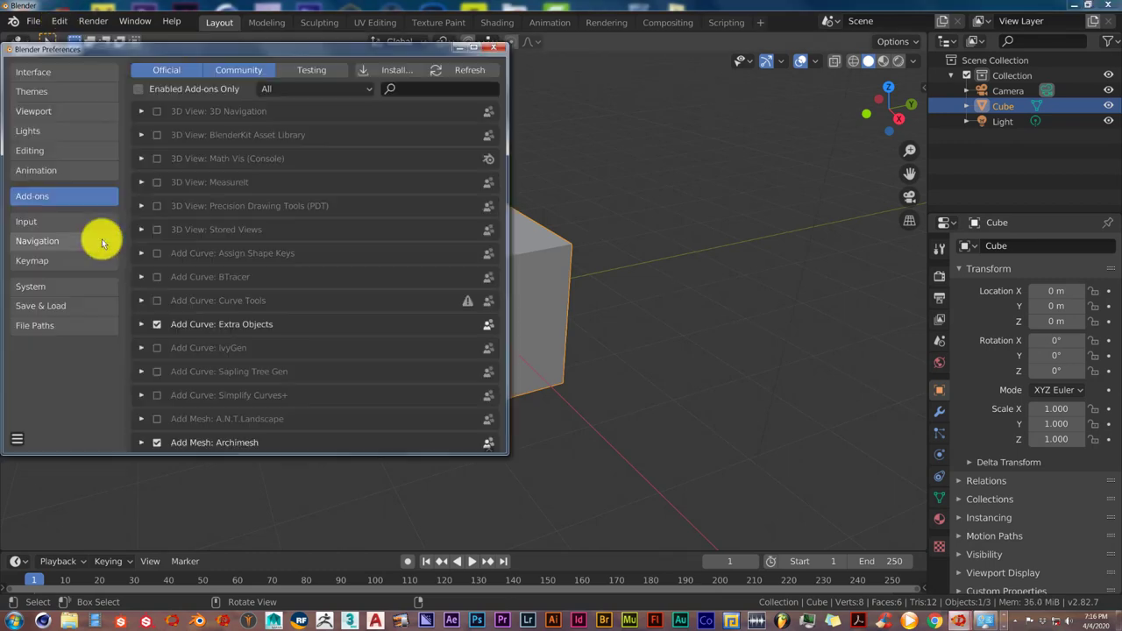
pyautogui.click(416, 91)
pyautogui.write('loop')
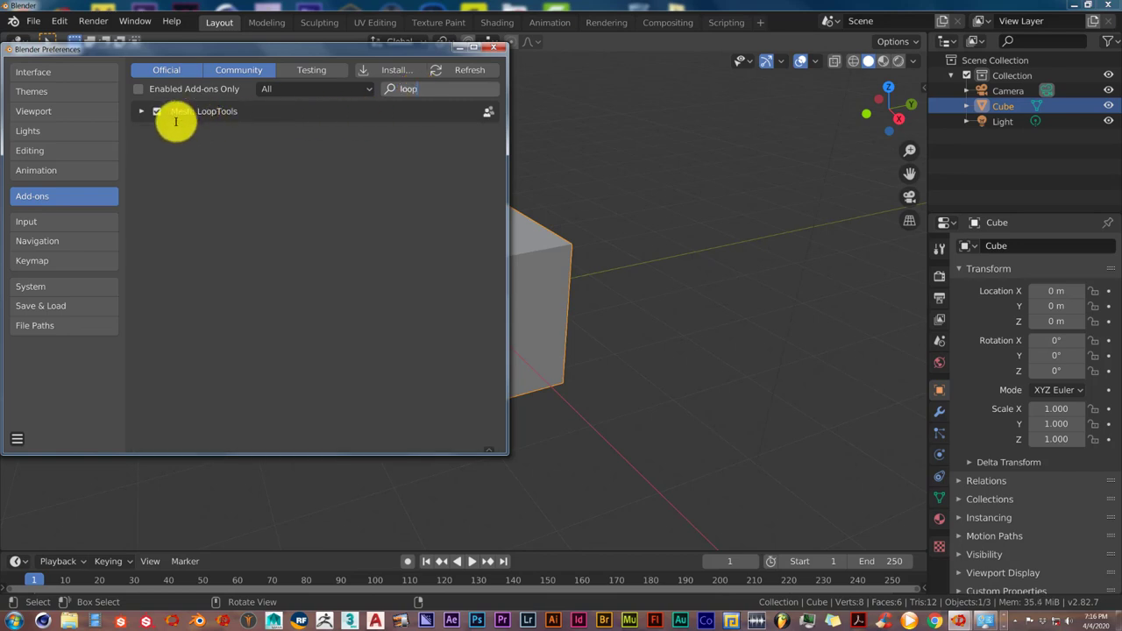
pyautogui.click(494, 48)
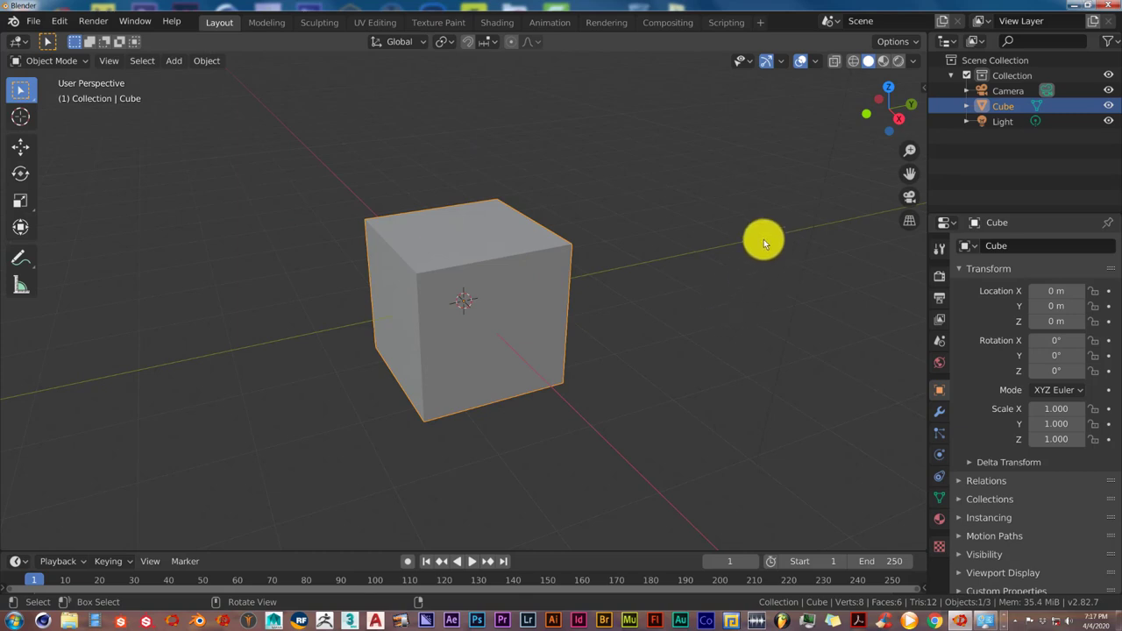
# Step: Enter Edit Mode on the cube and expand the sidebar's LoopTools panel with its eight tools
pyautogui.click(923, 89)
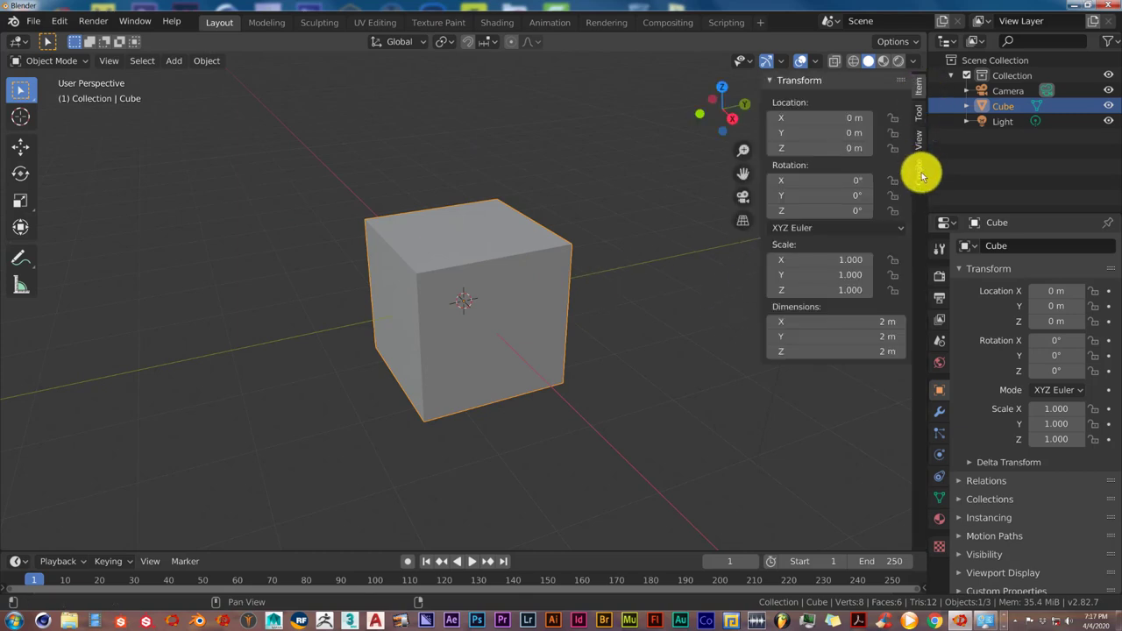
pyautogui.click(919, 114)
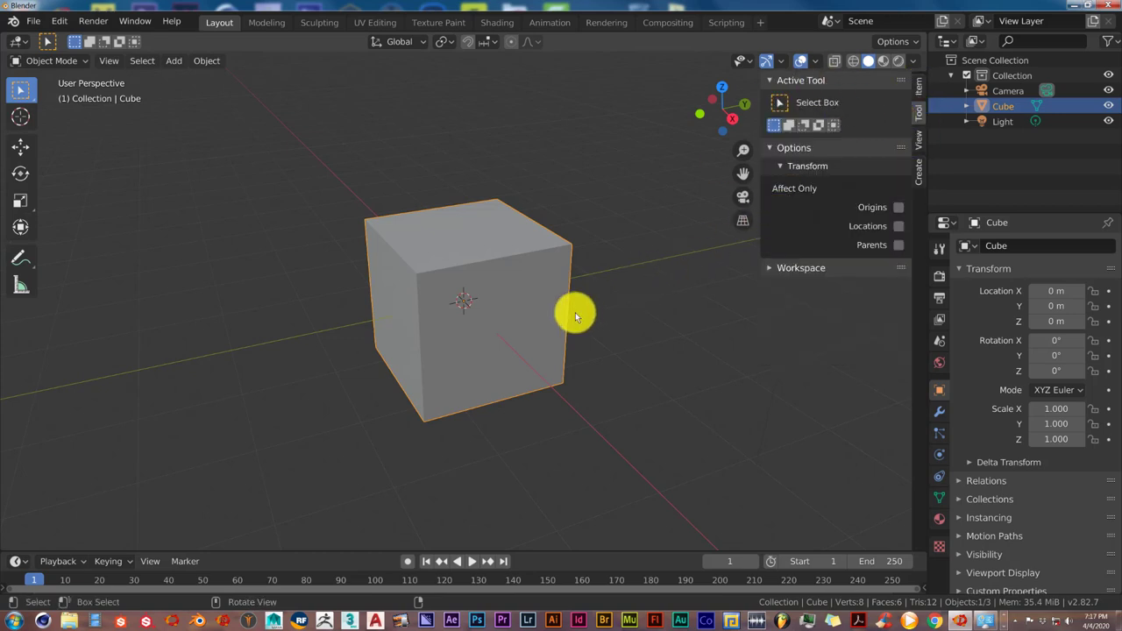
pyautogui.scroll(3, 490, 295)
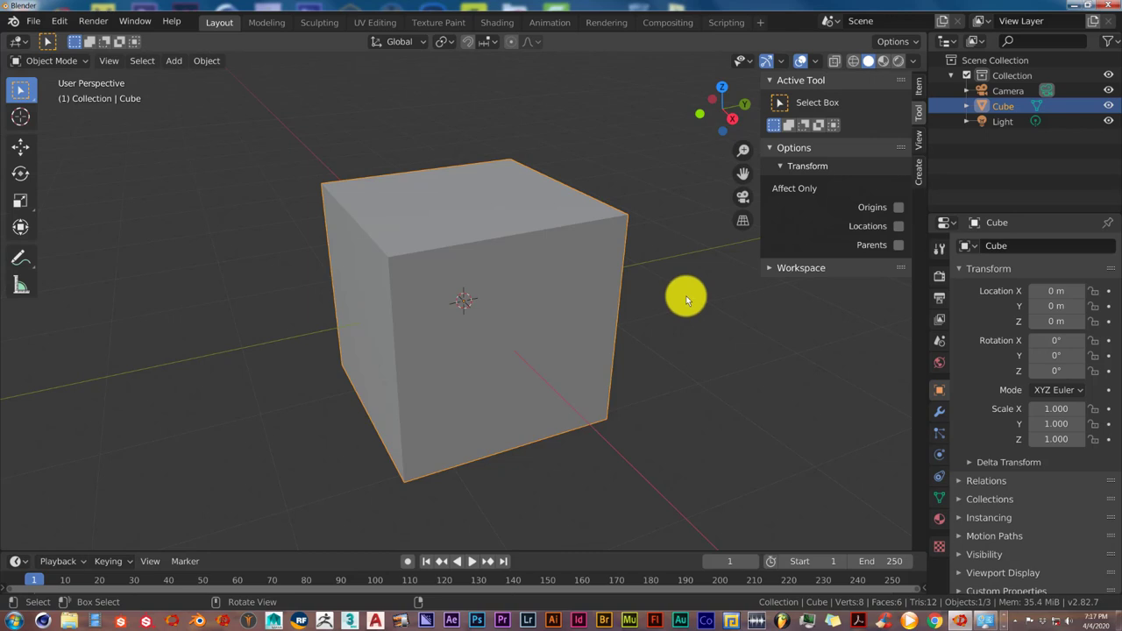
pyautogui.press('Tab')
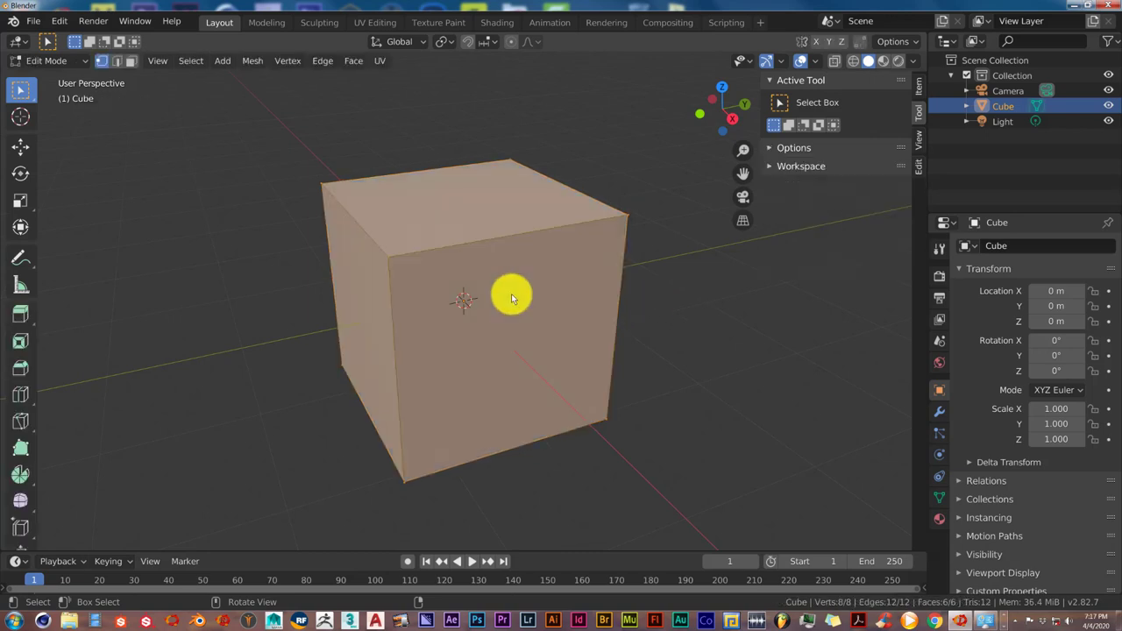
pyautogui.click(918, 166)
pyautogui.click(794, 81)
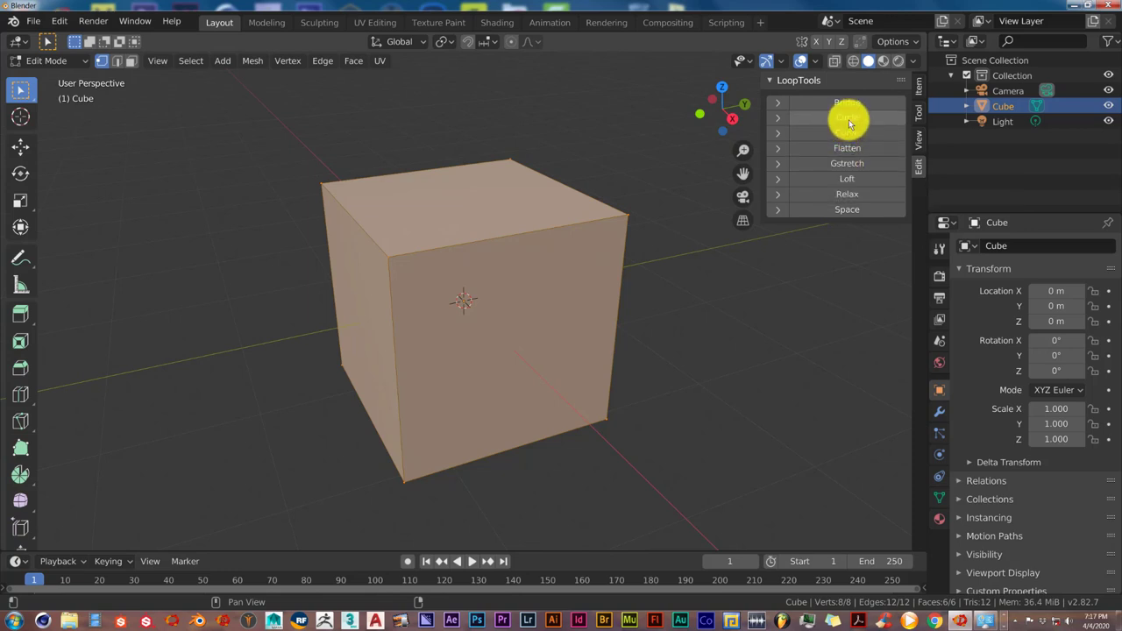
pyautogui.moveTo(690, 235); pyautogui.dragTo(591, 303, button='middle')
pyautogui.scroll(2, 614, 304)
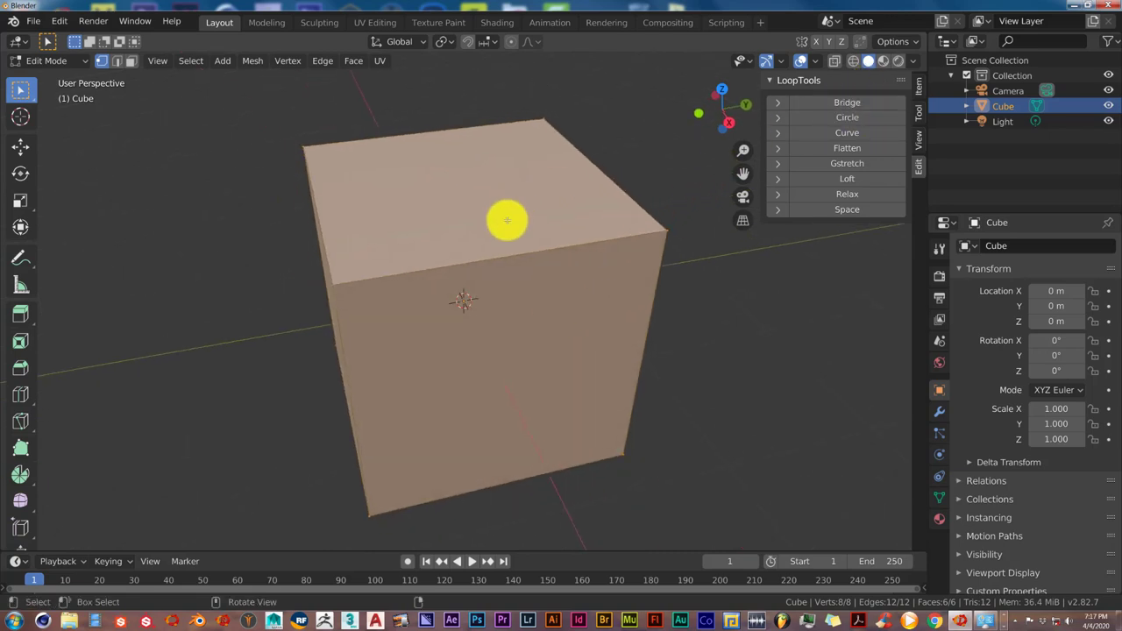
pyautogui.moveTo(508, 220); pyautogui.dragTo(504, 261, button='middle')
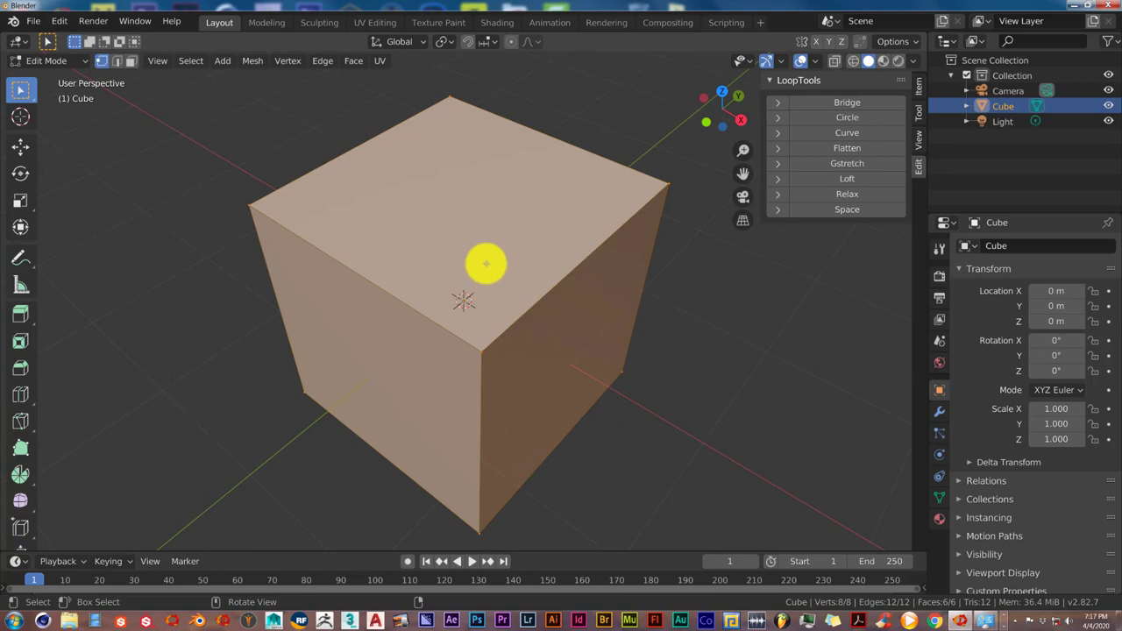
# Step: Subdivide the cube with 10 cuts, giving 728 vertices and 726 faces
pyautogui.rightClick(485, 263)
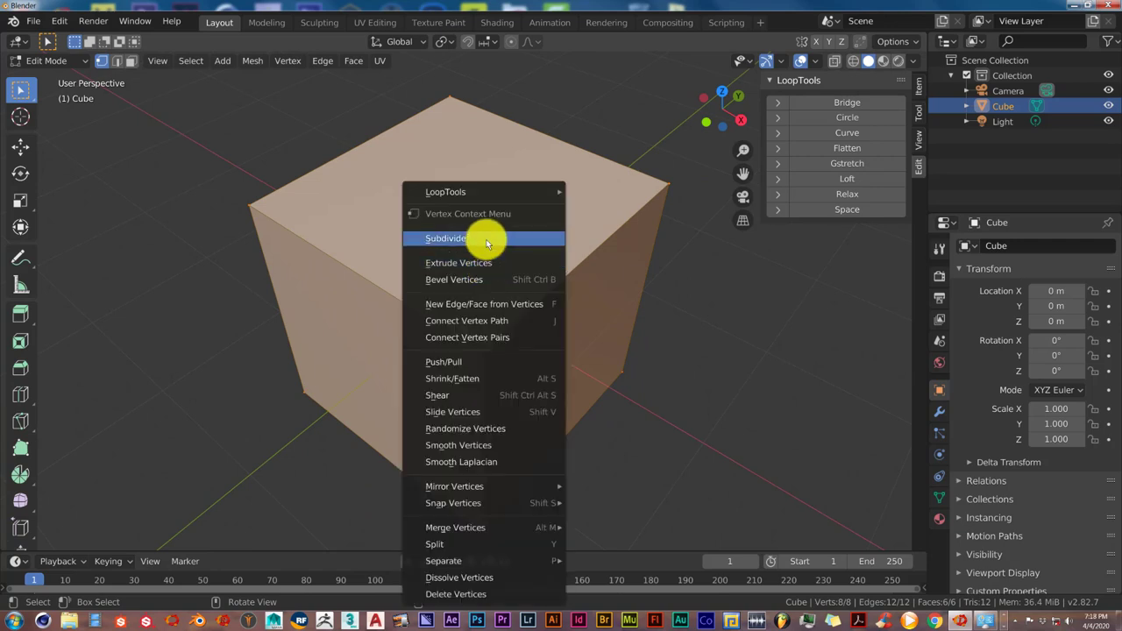
pyautogui.click(486, 241)
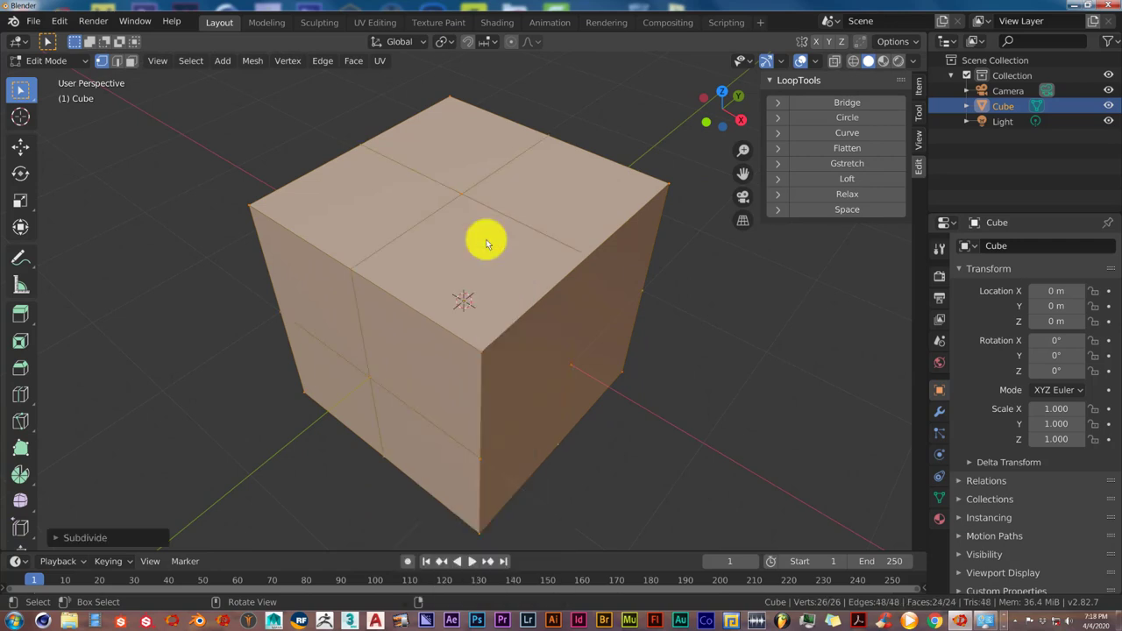
pyautogui.click(58, 537)
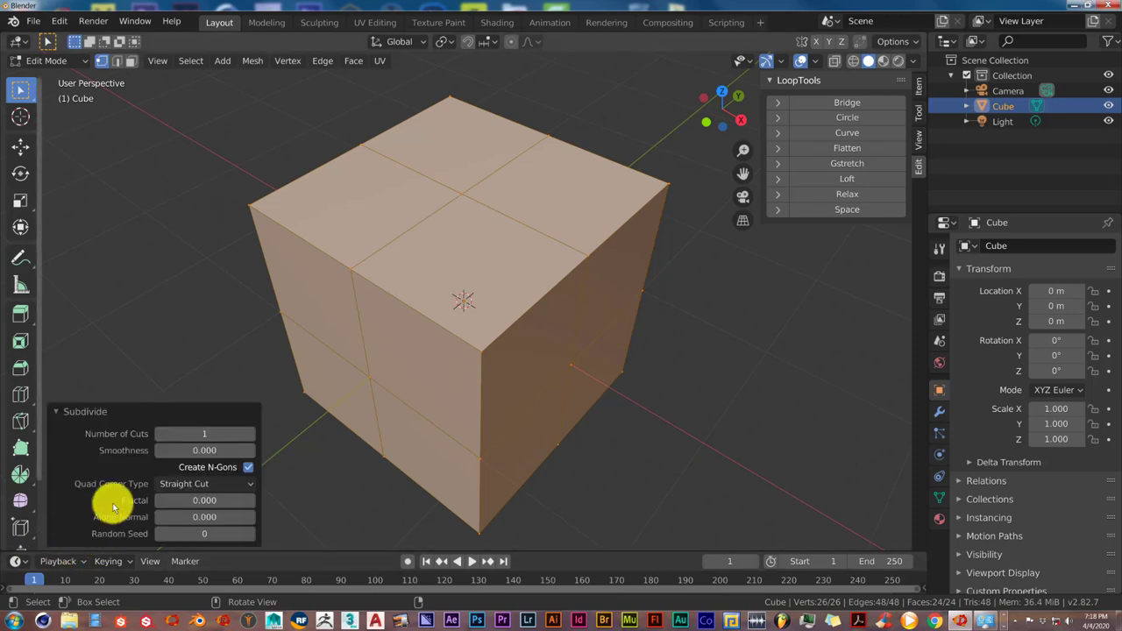
pyautogui.click(202, 434)
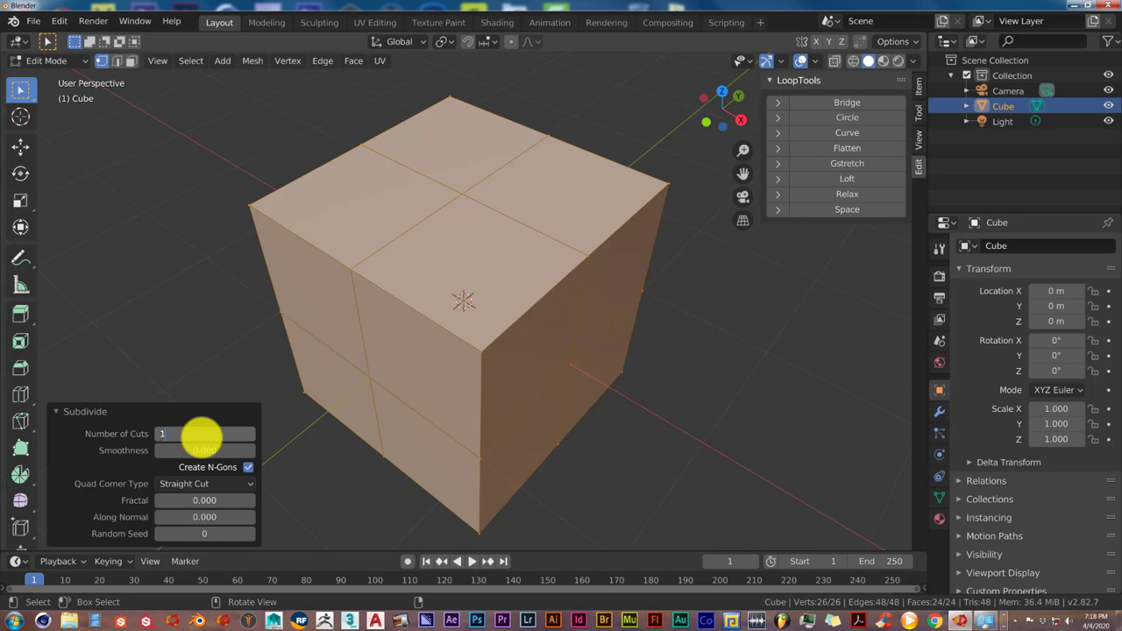
pyautogui.write('0')
pyautogui.press('Return')
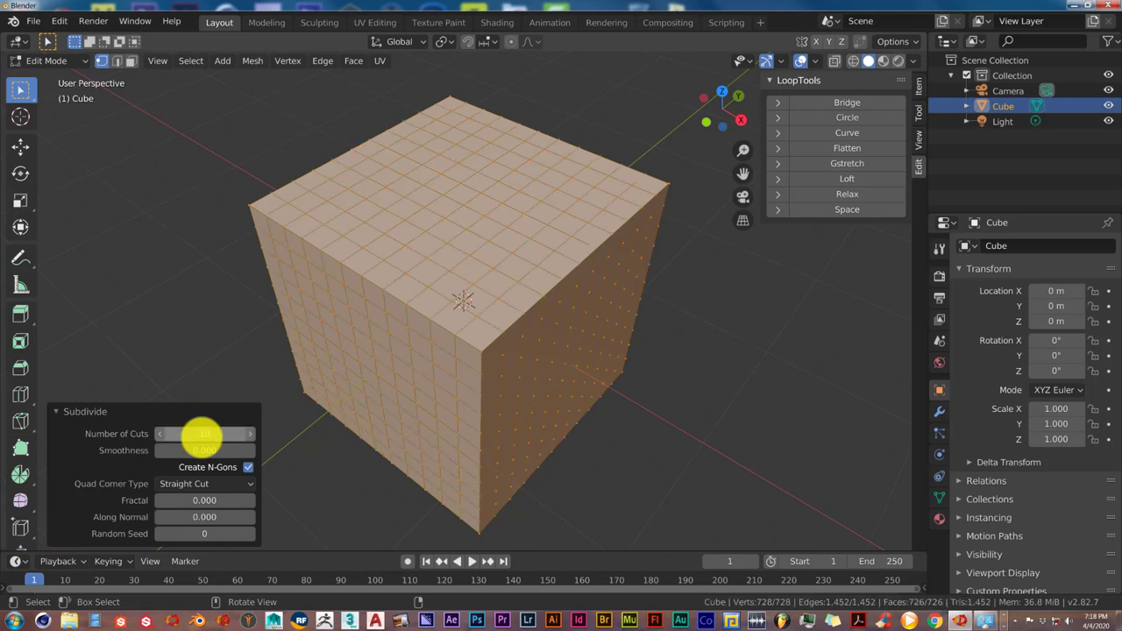
pyautogui.scroll(1, 456, 350)
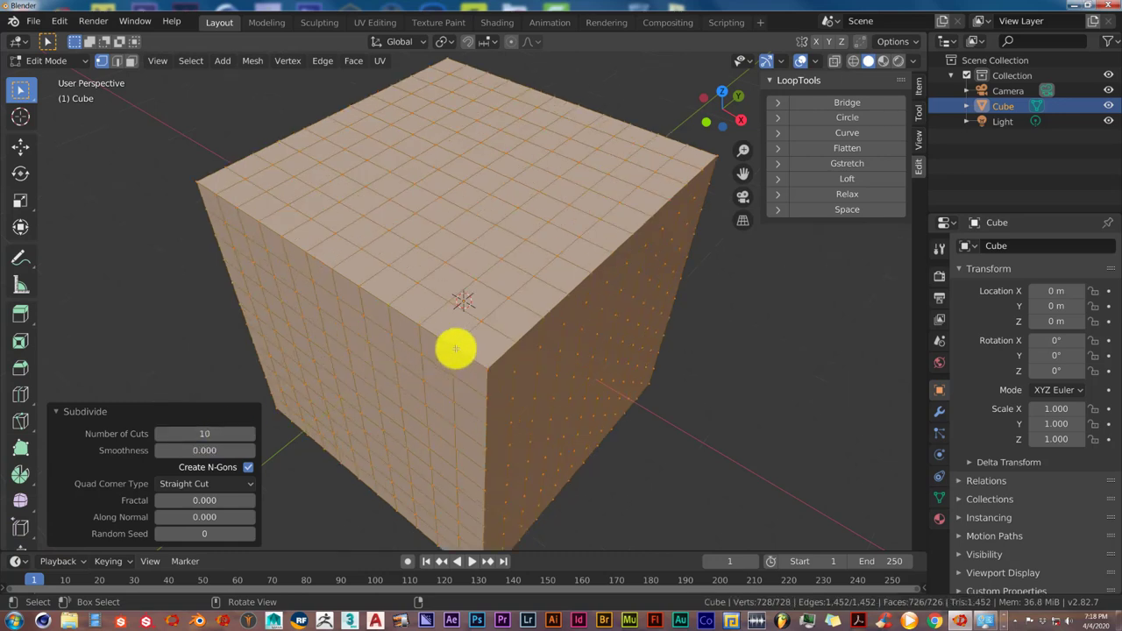
pyautogui.click(55, 412)
pyautogui.moveTo(413, 325); pyautogui.dragTo(490, 288, button='middle')
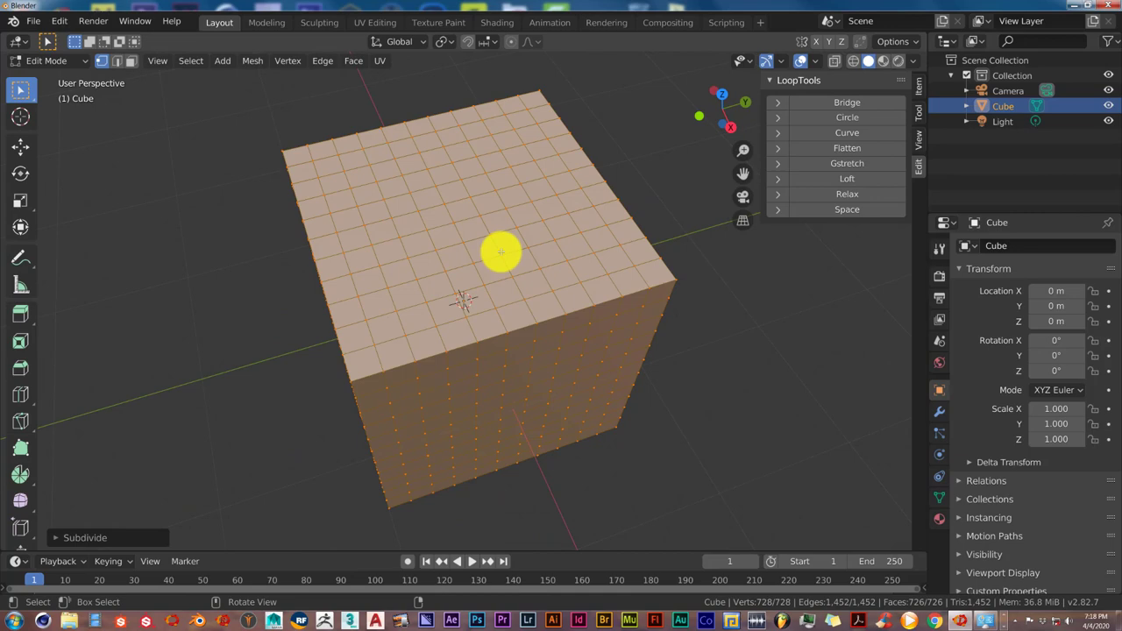
# Step: In top view, deselect everything and circle-select faces around the centre of the top face
pyautogui.press('KP_7')
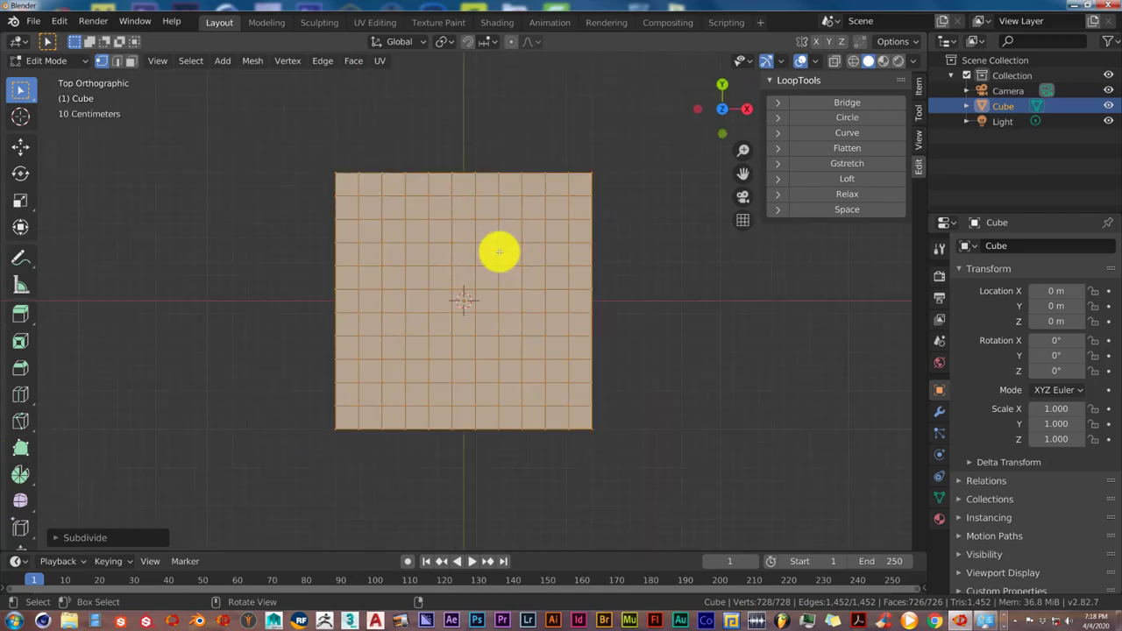
pyautogui.hotkey('alt', 'a')
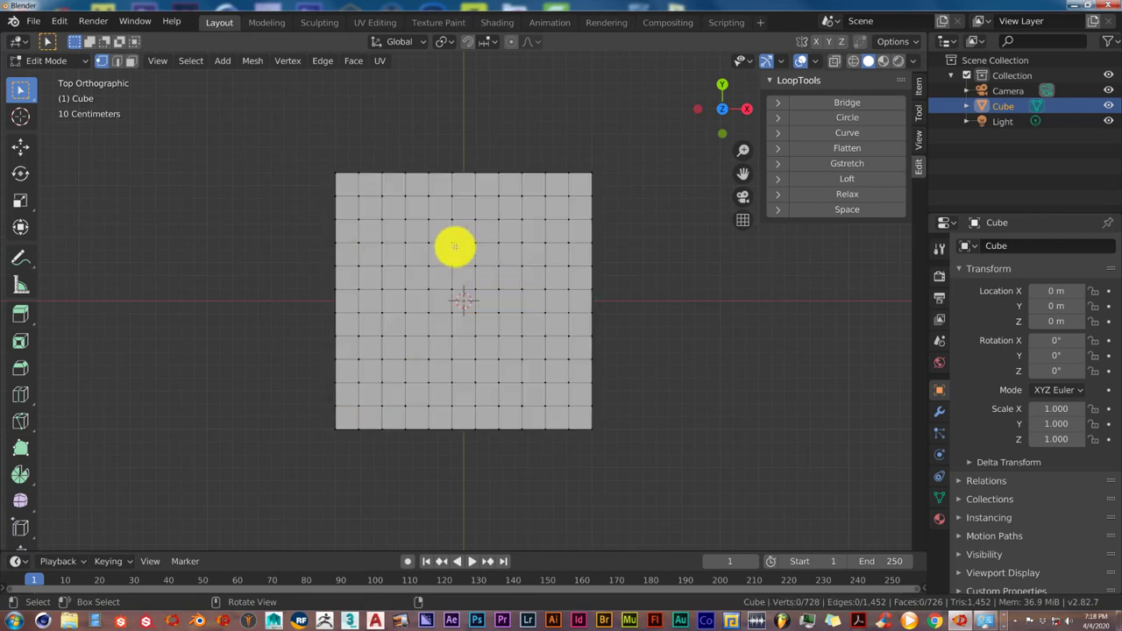
pyautogui.press('c')
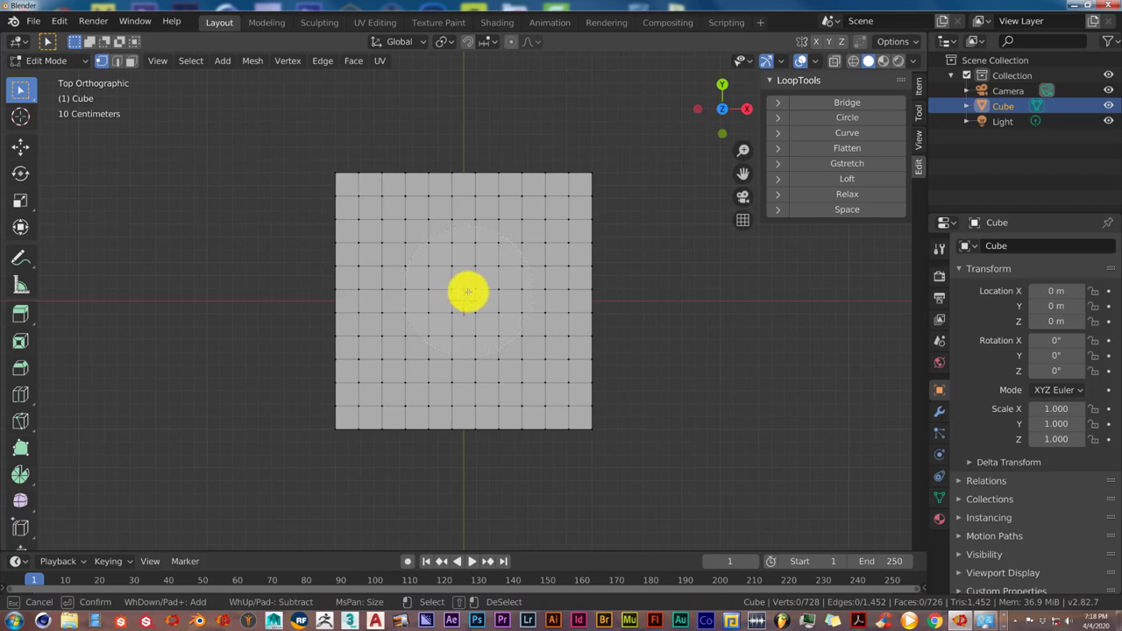
pyautogui.click(467, 292)
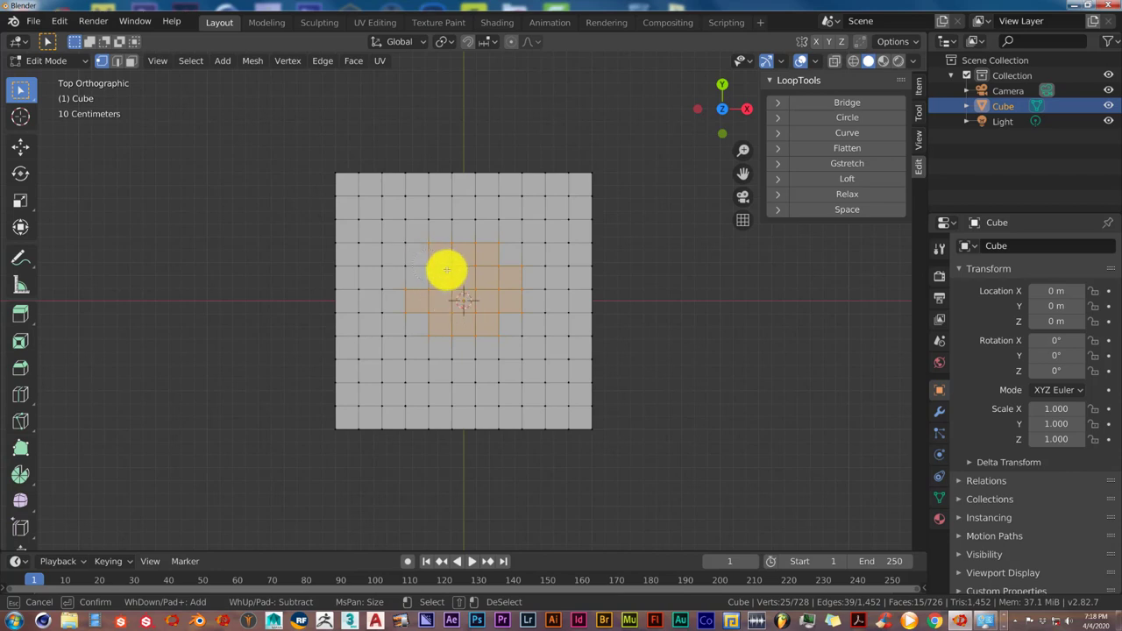
pyautogui.rightClick(447, 270)
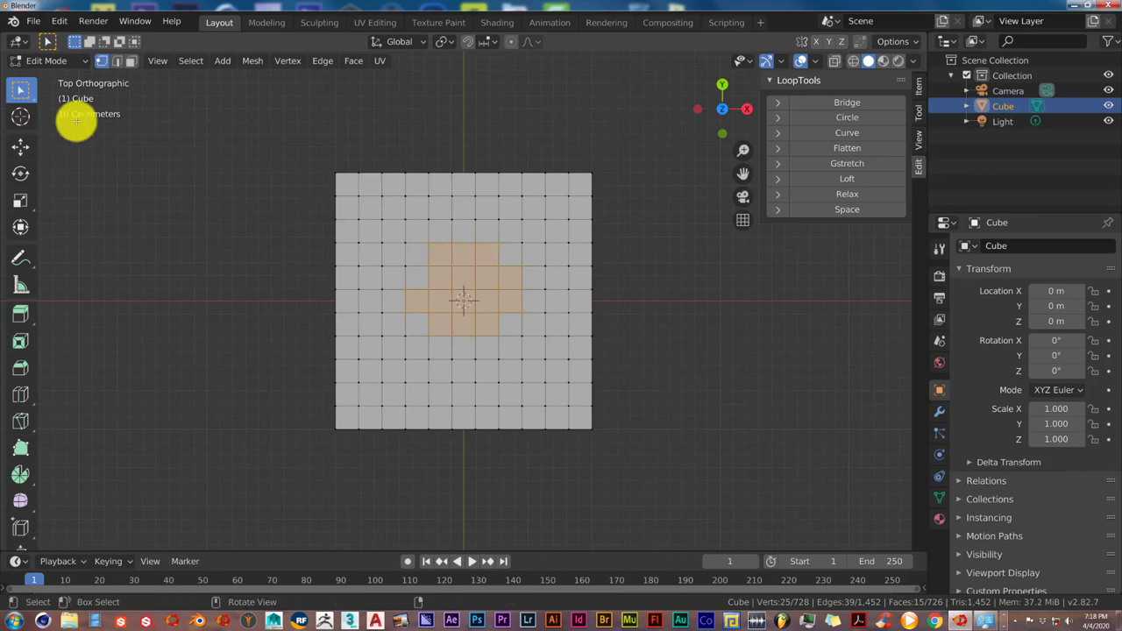
# Step: In Face select mode, paint in the missing faces to complete a 5x5 block of 25 faces
pyautogui.click(130, 62)
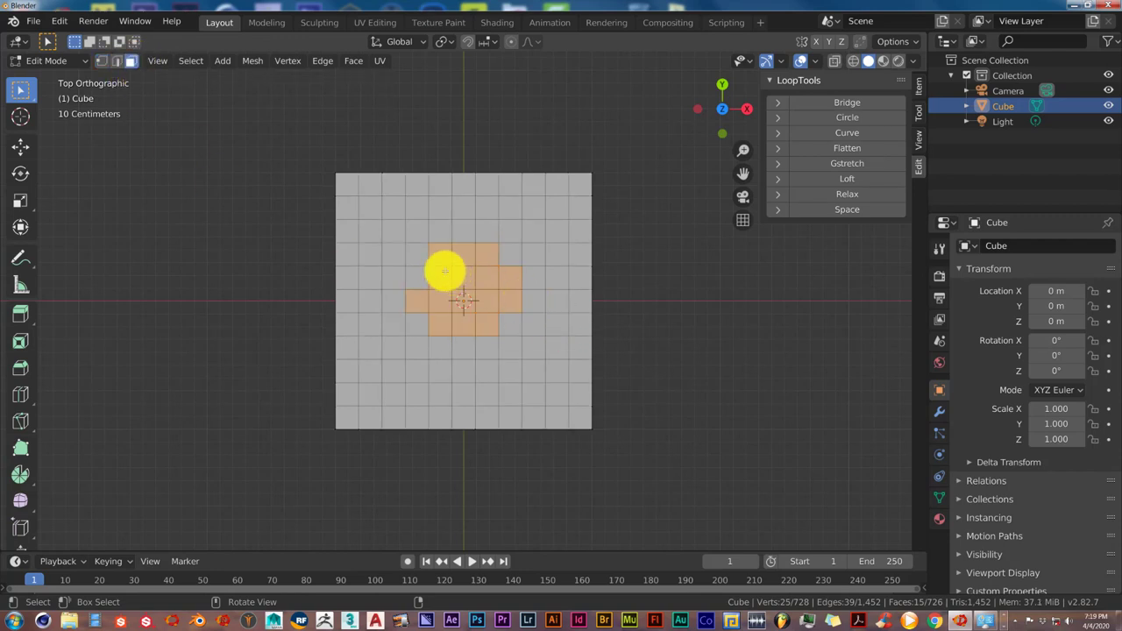
pyautogui.press('c')
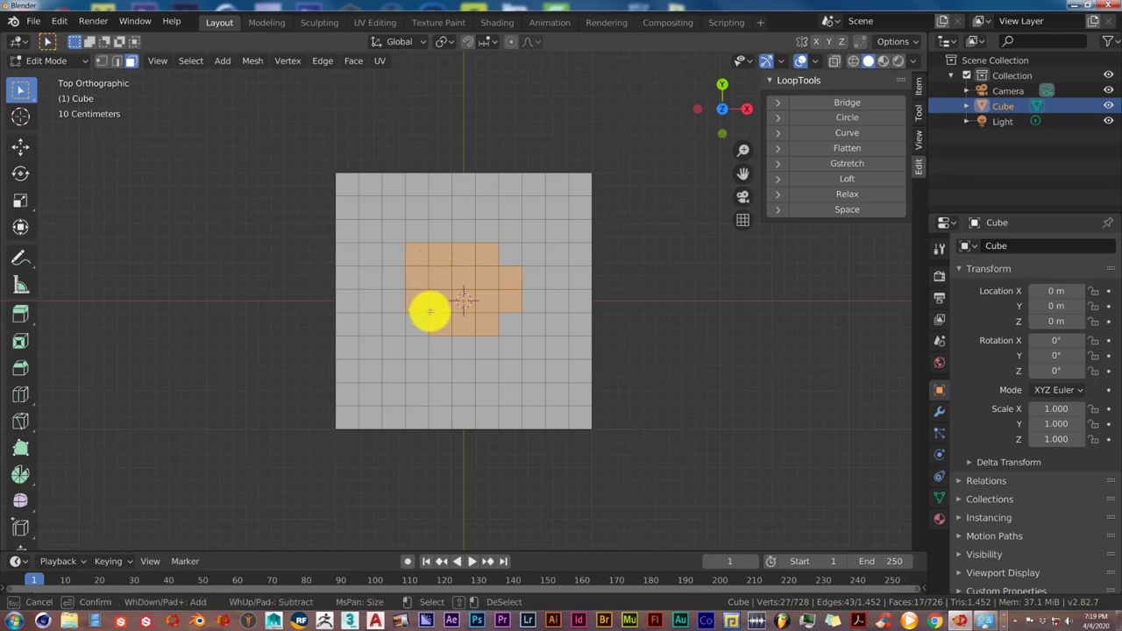
pyautogui.moveTo(431, 317)
pyautogui.mouseDown()
pyautogui.moveTo(506, 286)
pyautogui.moveTo(498, 263)
pyautogui.moveTo(501, 319)
pyautogui.mouseUp()
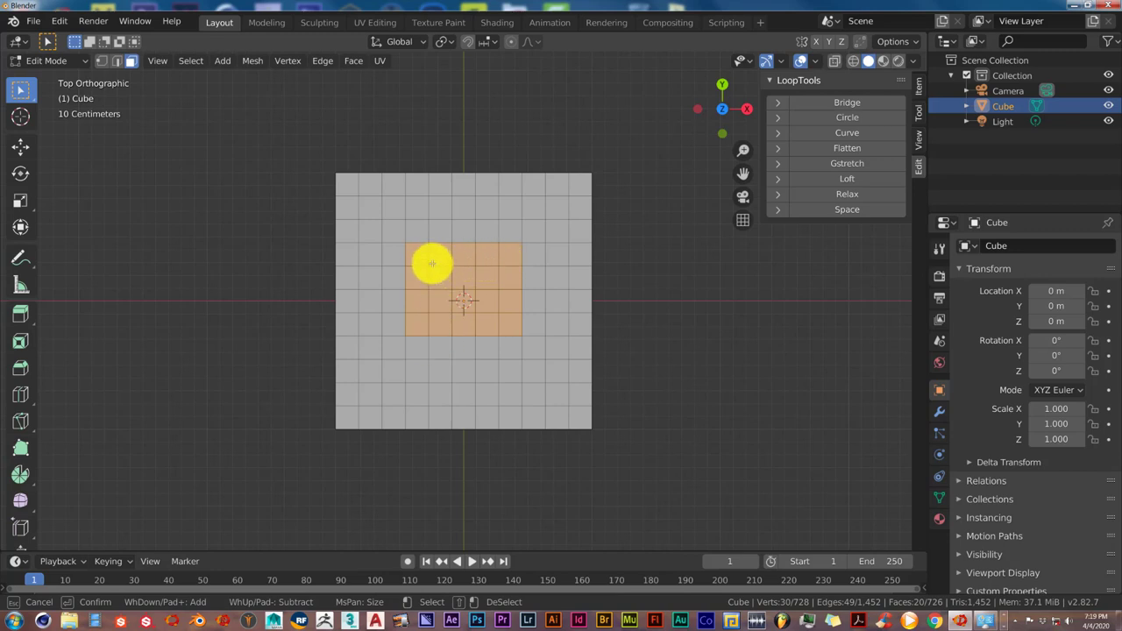
pyautogui.moveTo(430, 268)
pyautogui.mouseDown()
pyautogui.moveTo(429, 340)
pyautogui.moveTo(494, 338)
pyautogui.mouseUp()
pyautogui.rightClick(453, 303)
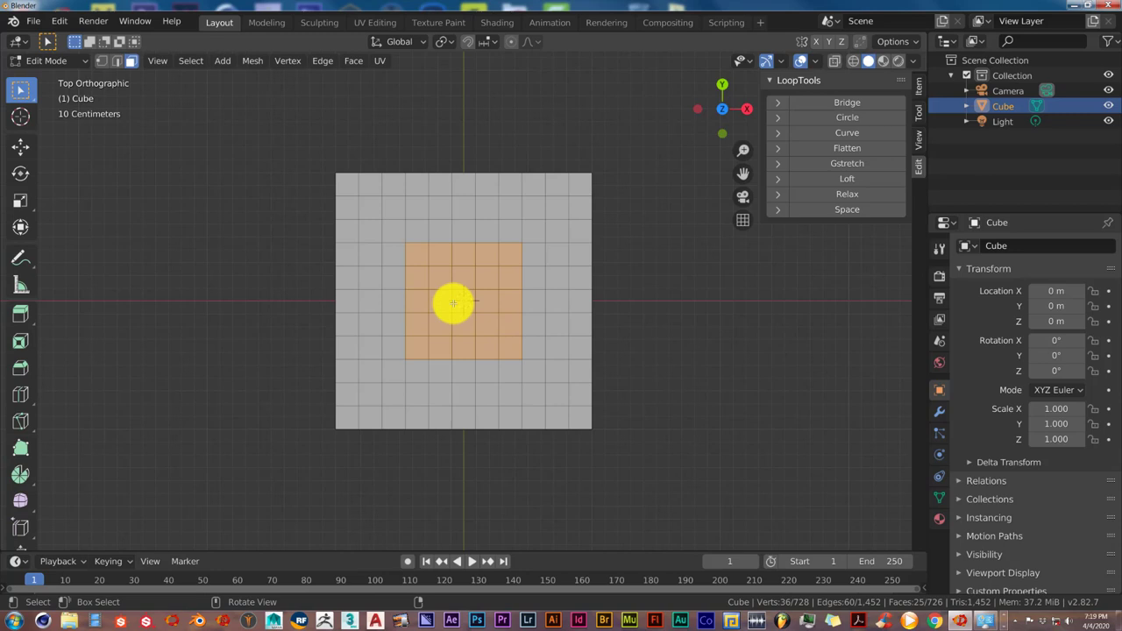
# Step: Round the 25-face block into a circle with LoopTools Circle and extrude it in place
pyautogui.click(858, 121)
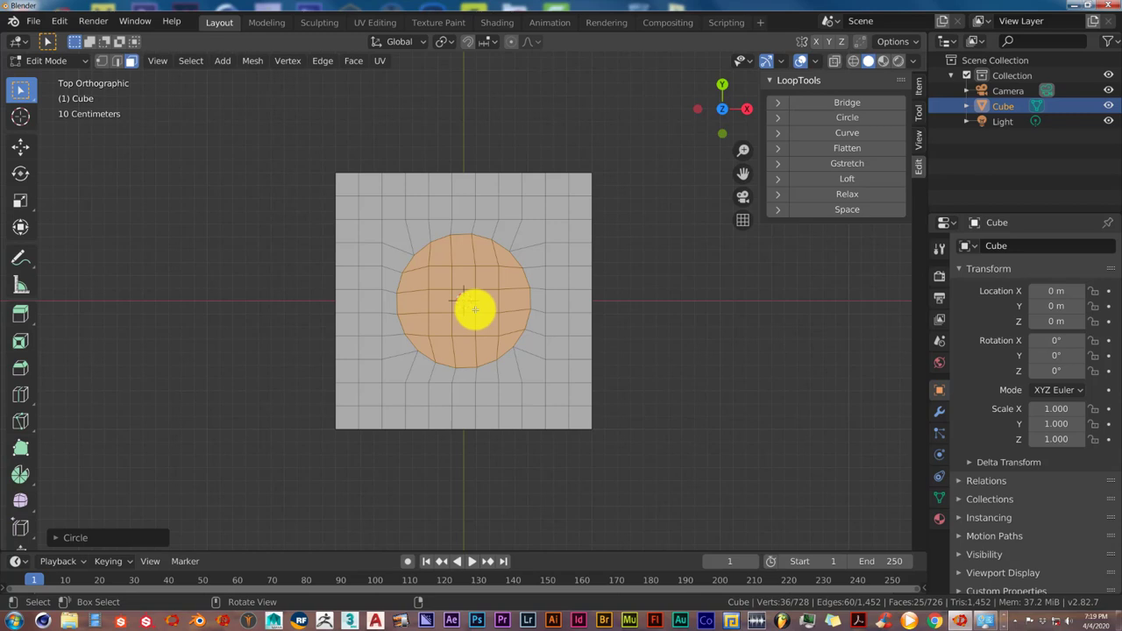
pyautogui.press('e')
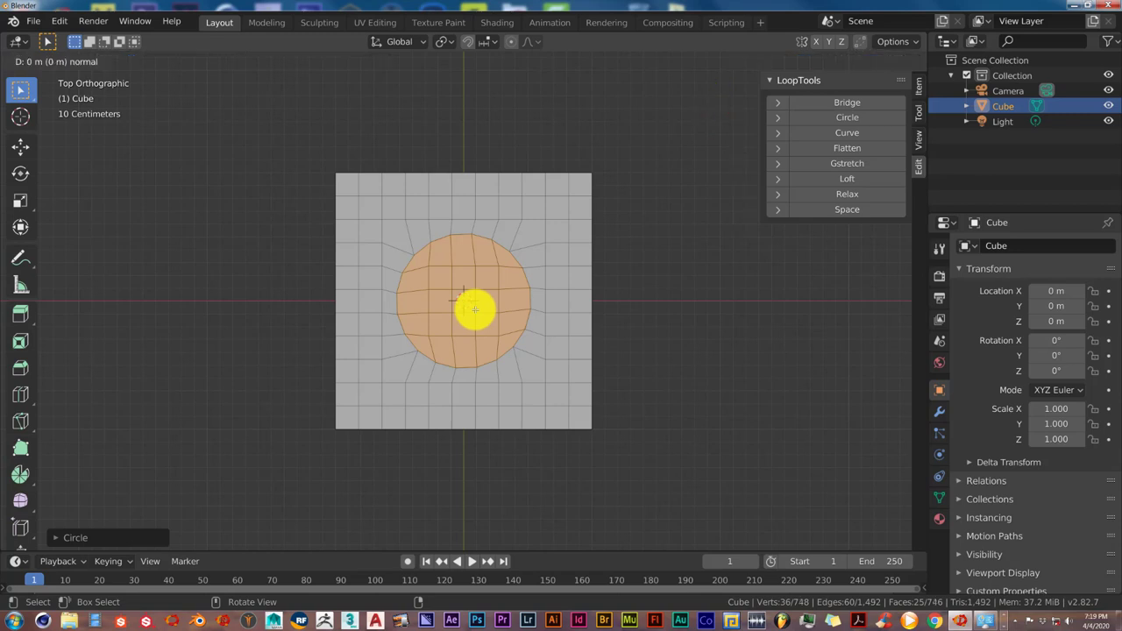
pyautogui.click(474, 309)
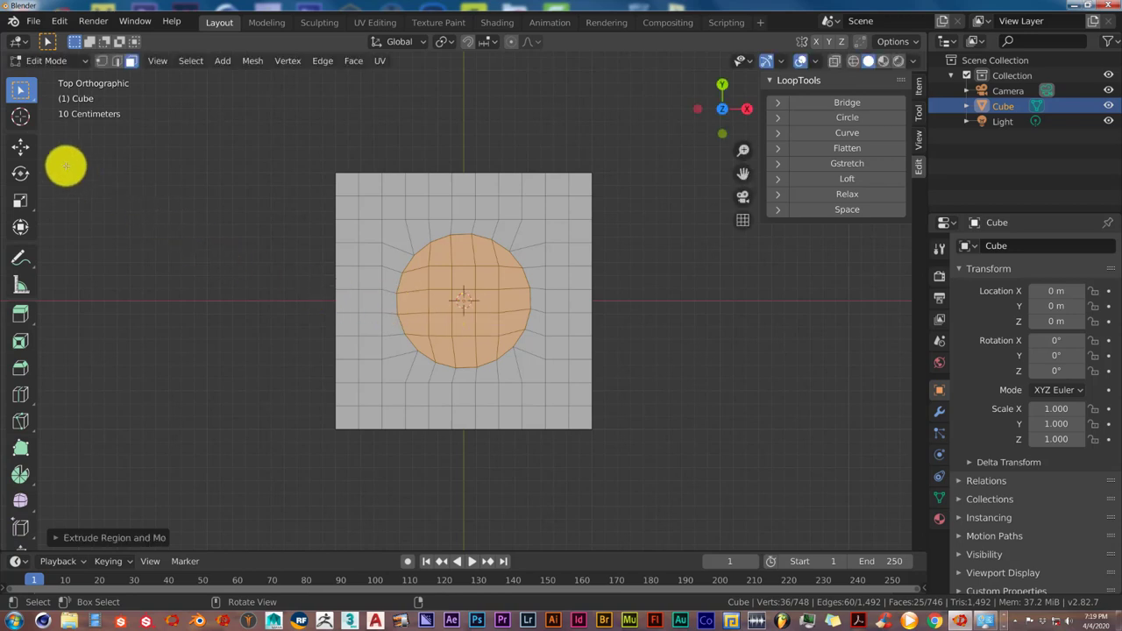
# Step: Push the extruded circle about 0.1025 m down along Z to sink a round hole
pyautogui.click(23, 150)
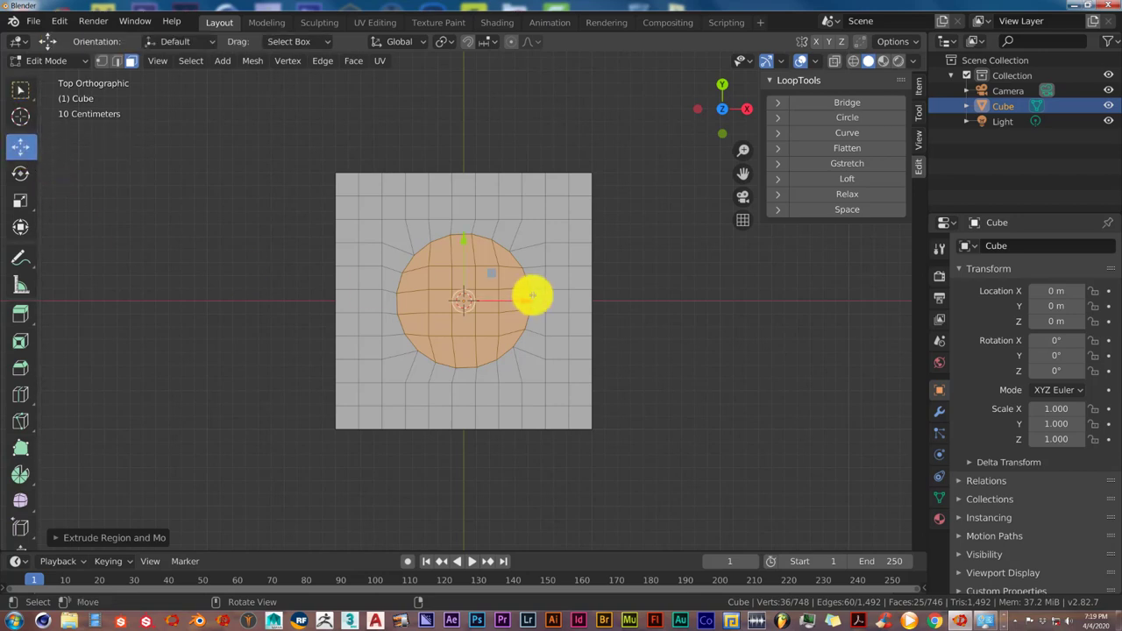
pyautogui.press('KP_1')
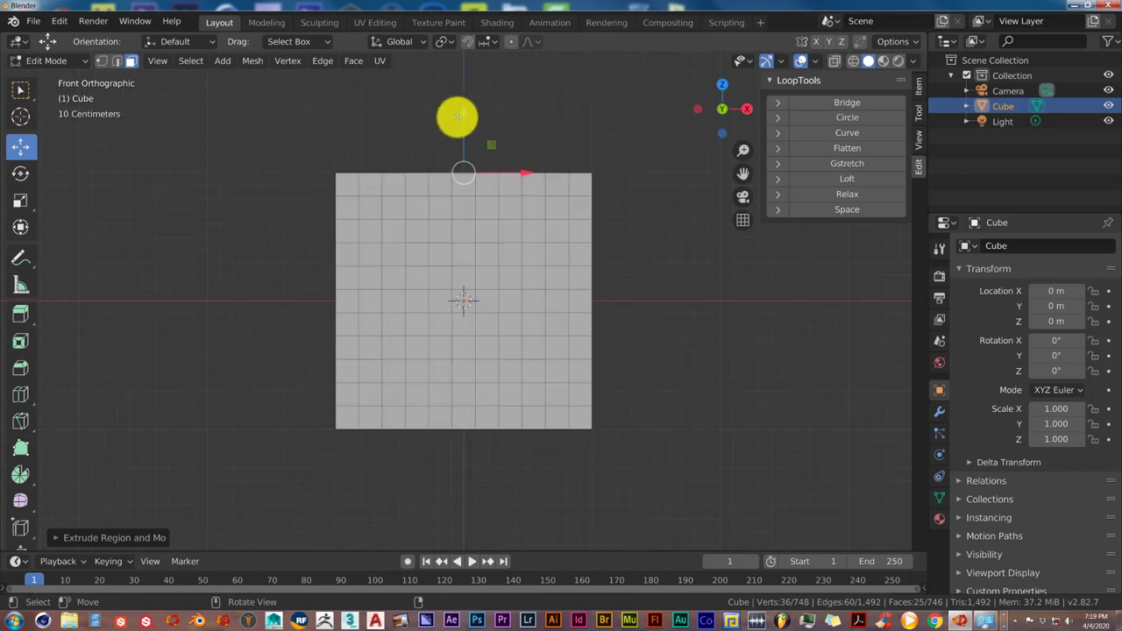
pyautogui.moveTo(463, 106); pyautogui.dragTo(463, 137)
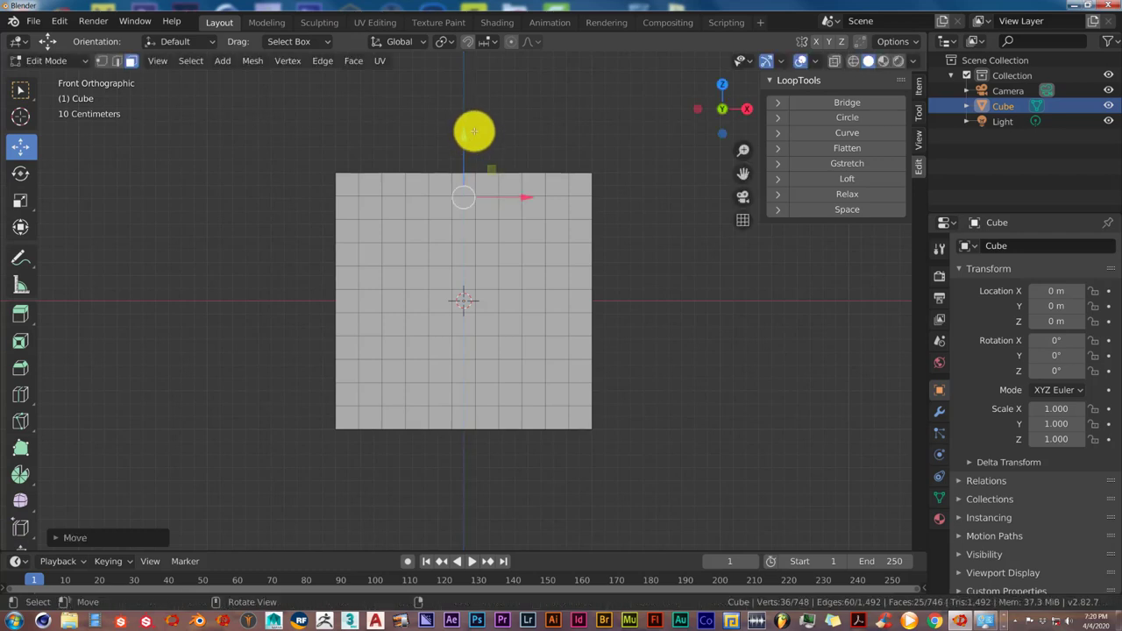
pyautogui.moveTo(479, 142); pyautogui.dragTo(476, 185, button='middle')
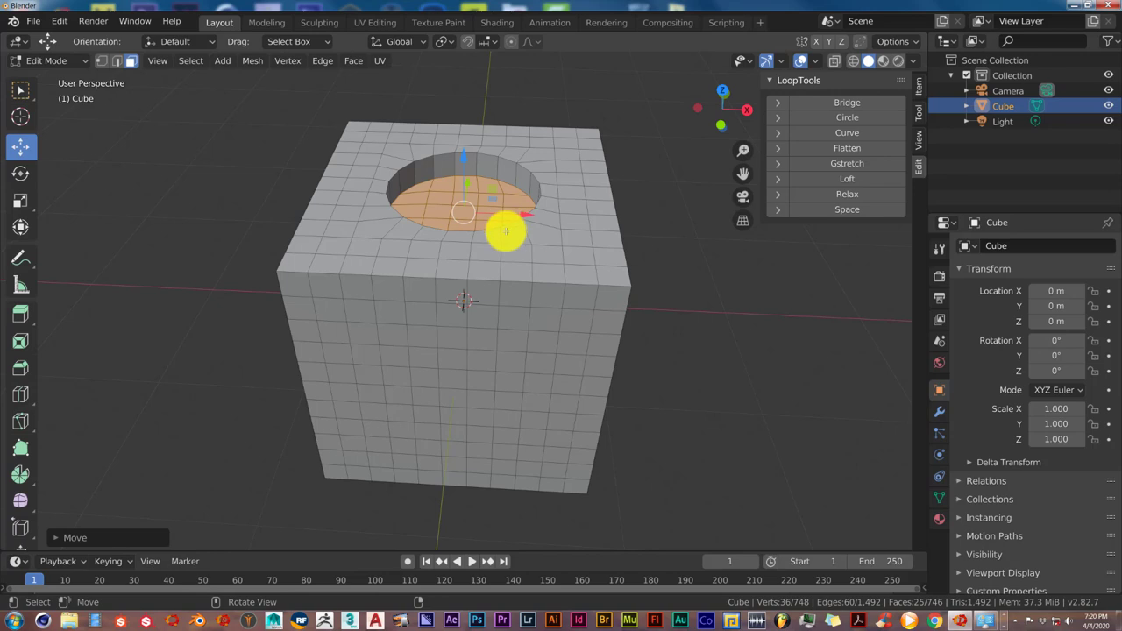
pyautogui.moveTo(501, 233); pyautogui.dragTo(519, 233, button='middle')
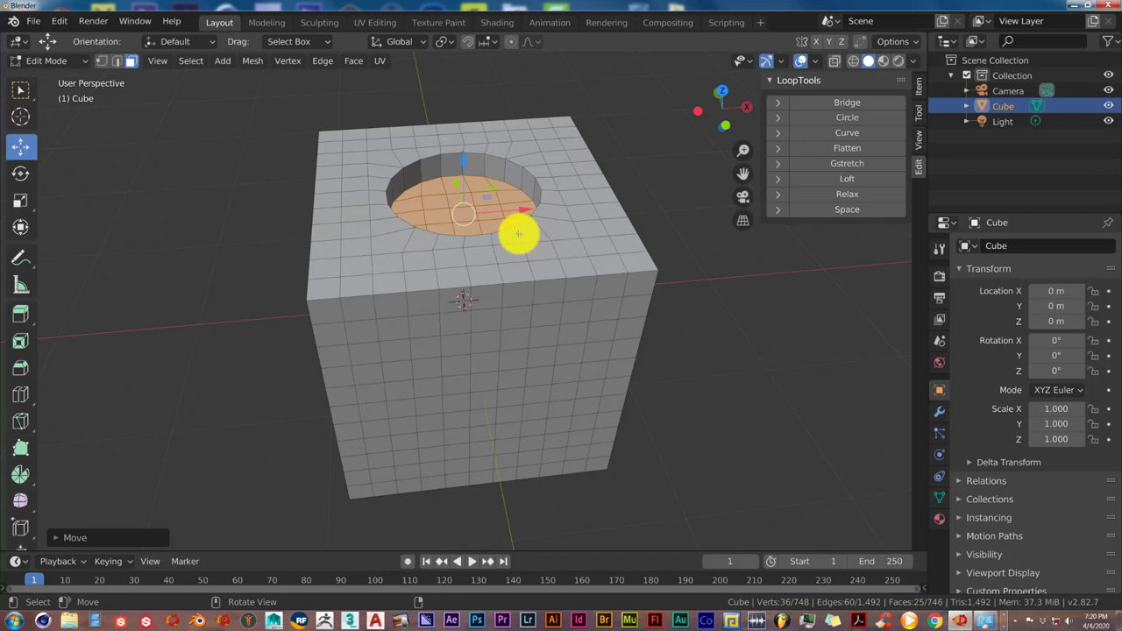
# Step: Return to Object Mode and apply Shade Smooth to the cube
pyautogui.press('Tab')
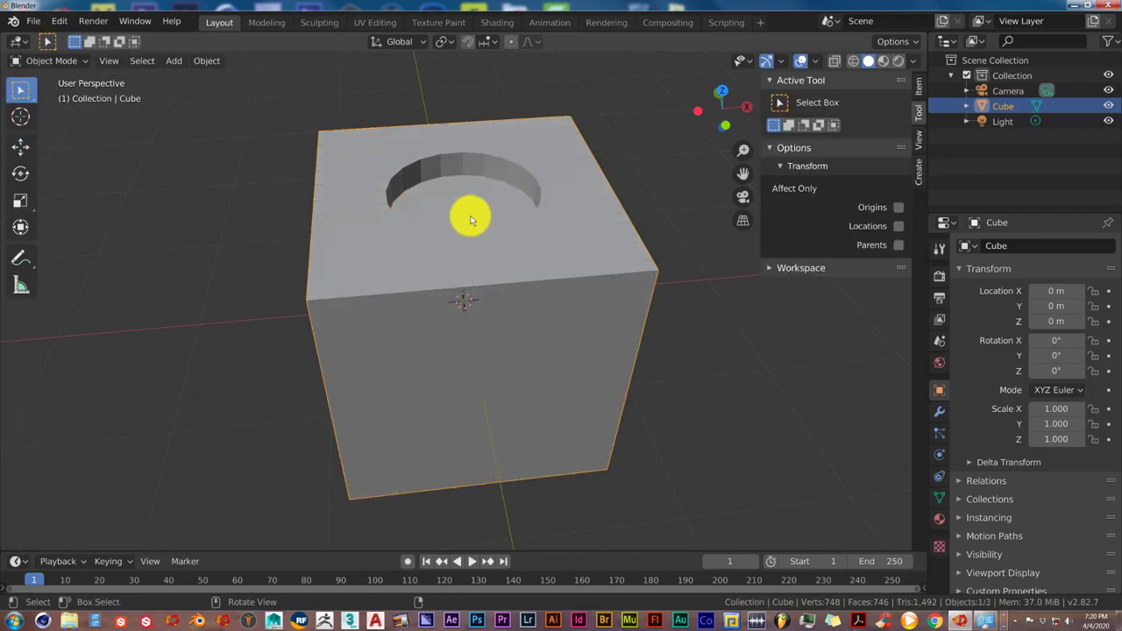
pyautogui.moveTo(465, 218); pyautogui.dragTo(452, 222, button='middle')
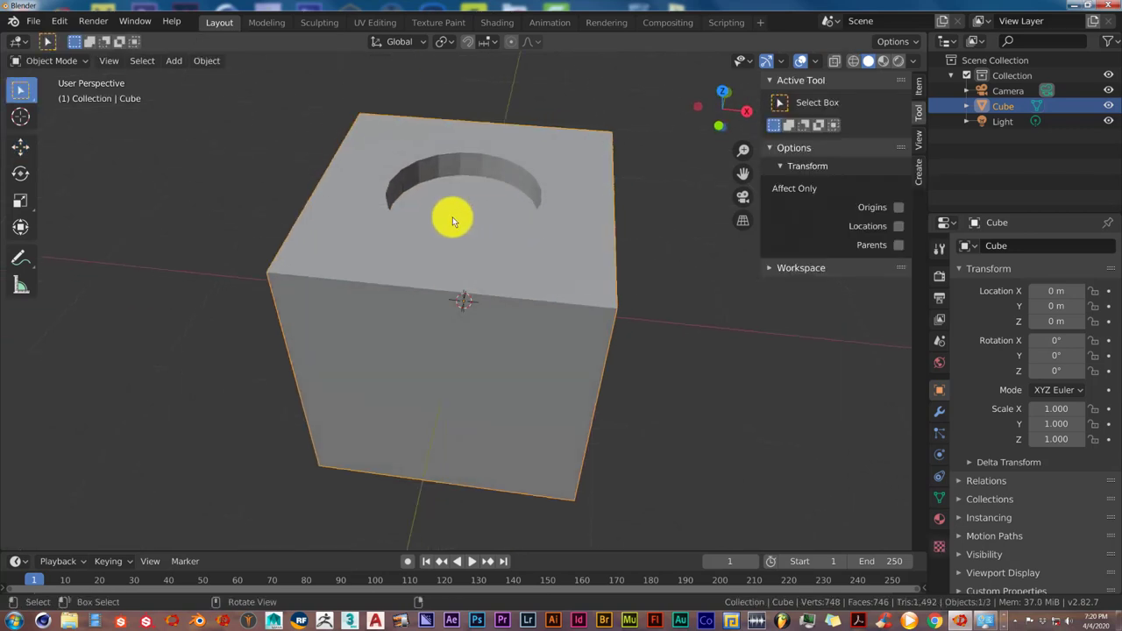
pyautogui.rightClick(452, 221)
pyautogui.click(452, 218)
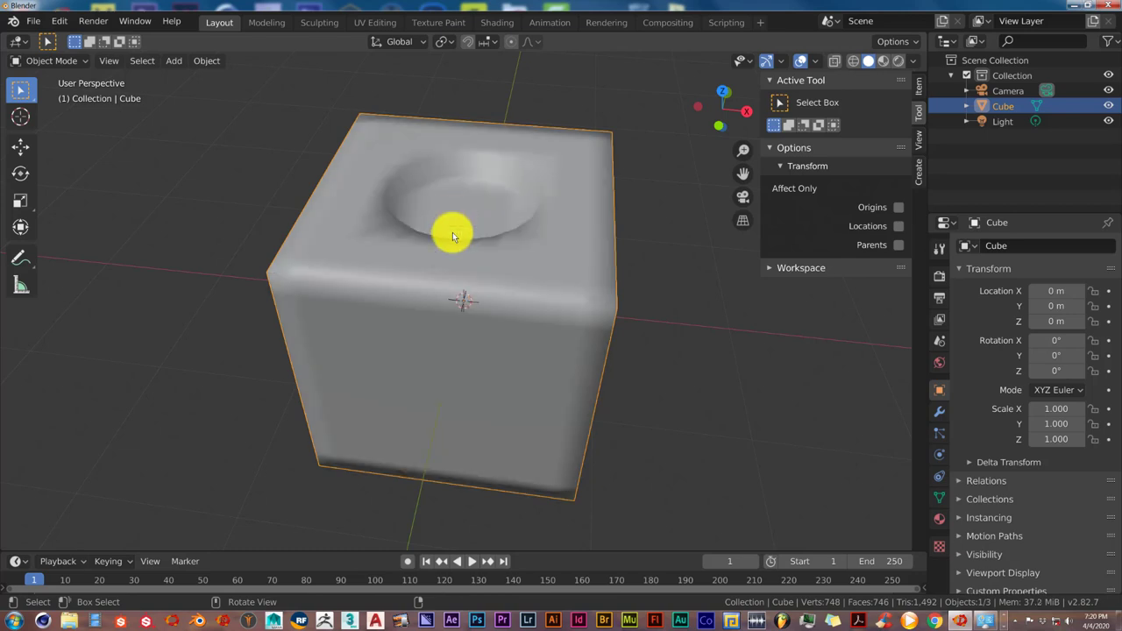
pyautogui.moveTo(452, 233); pyautogui.dragTo(462, 246, button='middle')
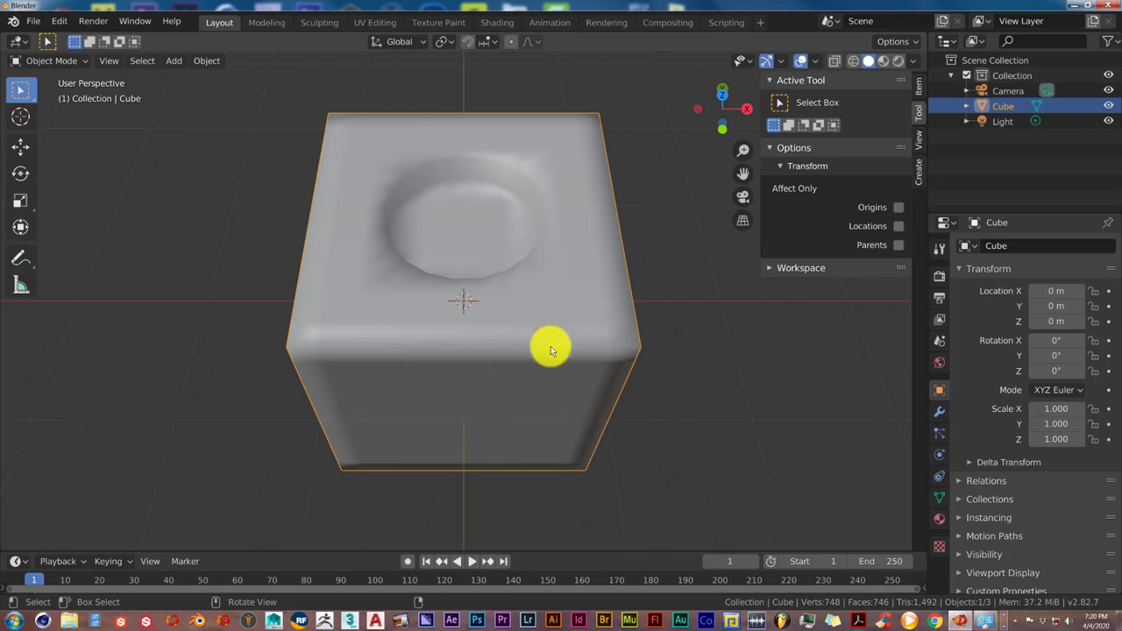
# Step: Add a Catmull-Clark Subdivision Surface modifier to the cube with Viewport level 2
pyautogui.click(940, 414)
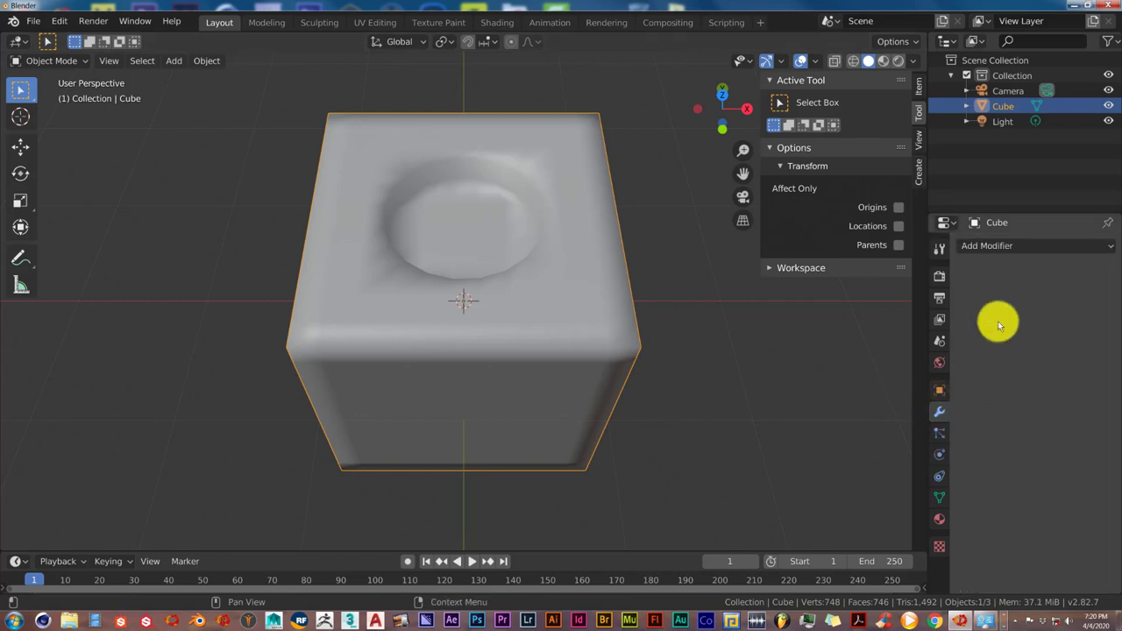
pyautogui.click(994, 248)
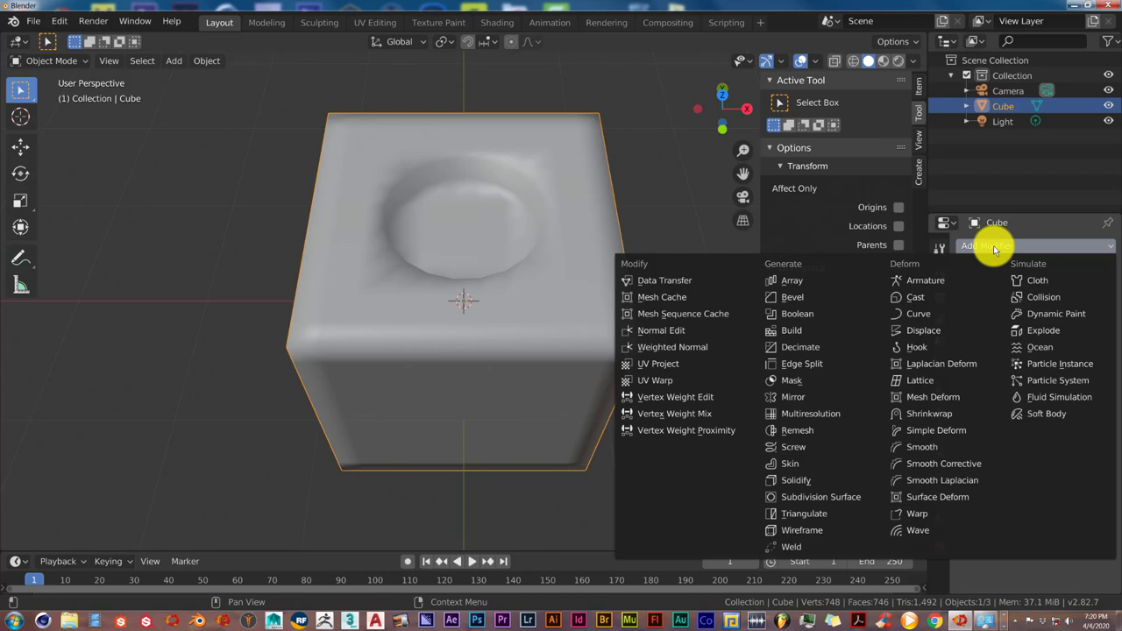
pyautogui.click(850, 498)
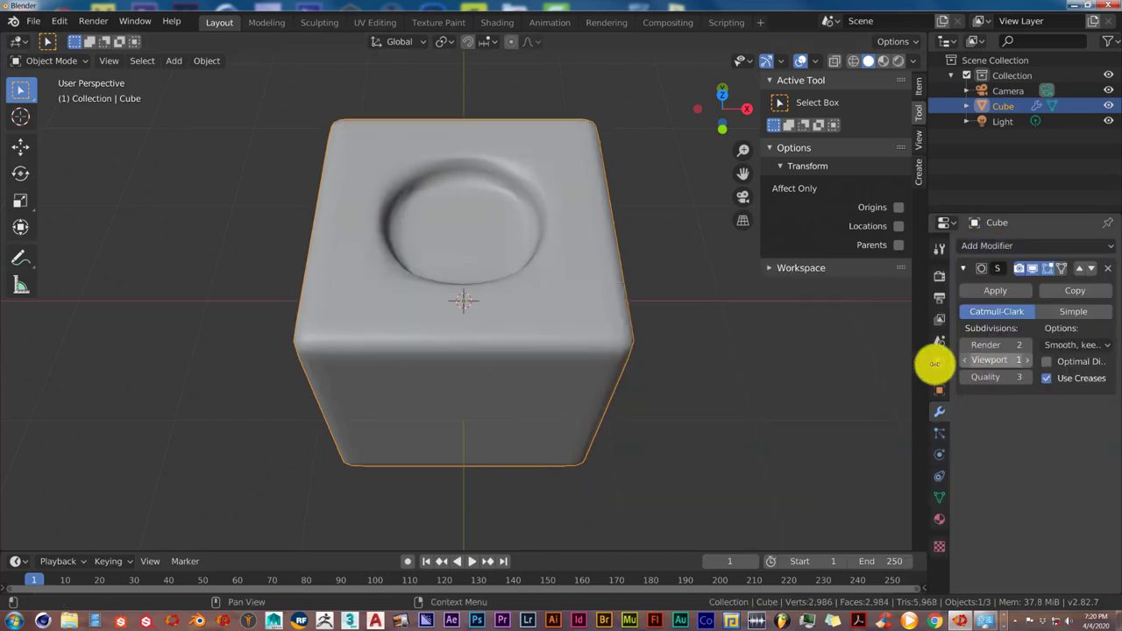
pyautogui.moveTo(557, 281); pyautogui.dragTo(794, 317, button='middle')
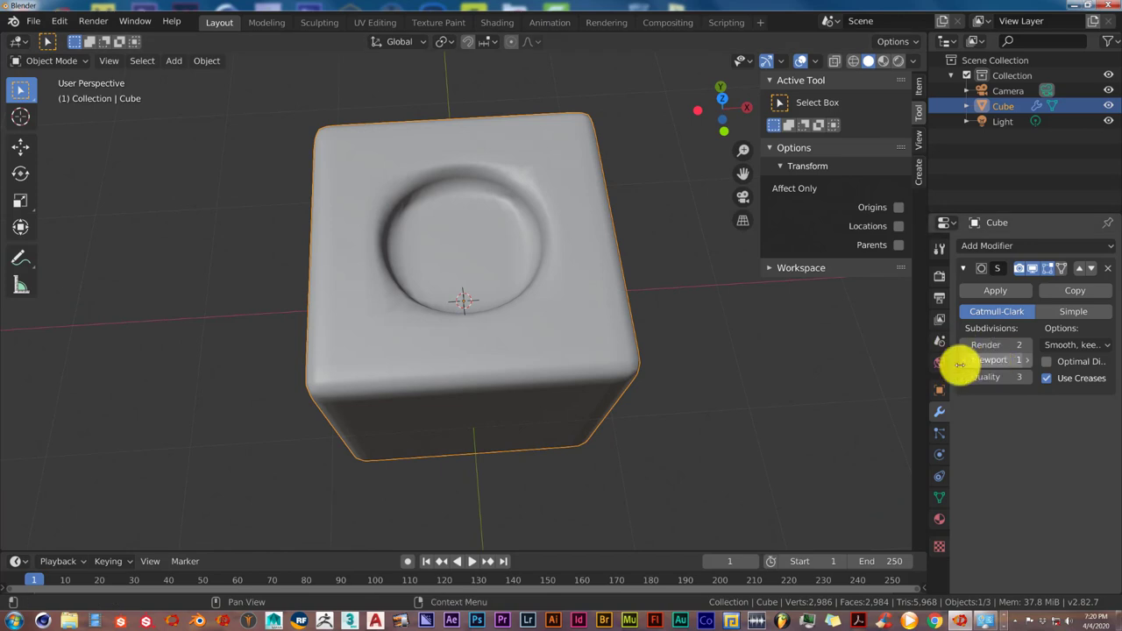
pyautogui.click(1029, 362)
pyautogui.moveTo(483, 333); pyautogui.dragTo(519, 320, button='middle')
pyautogui.scroll(-3, 510, 326)
pyautogui.click(1002, 247)
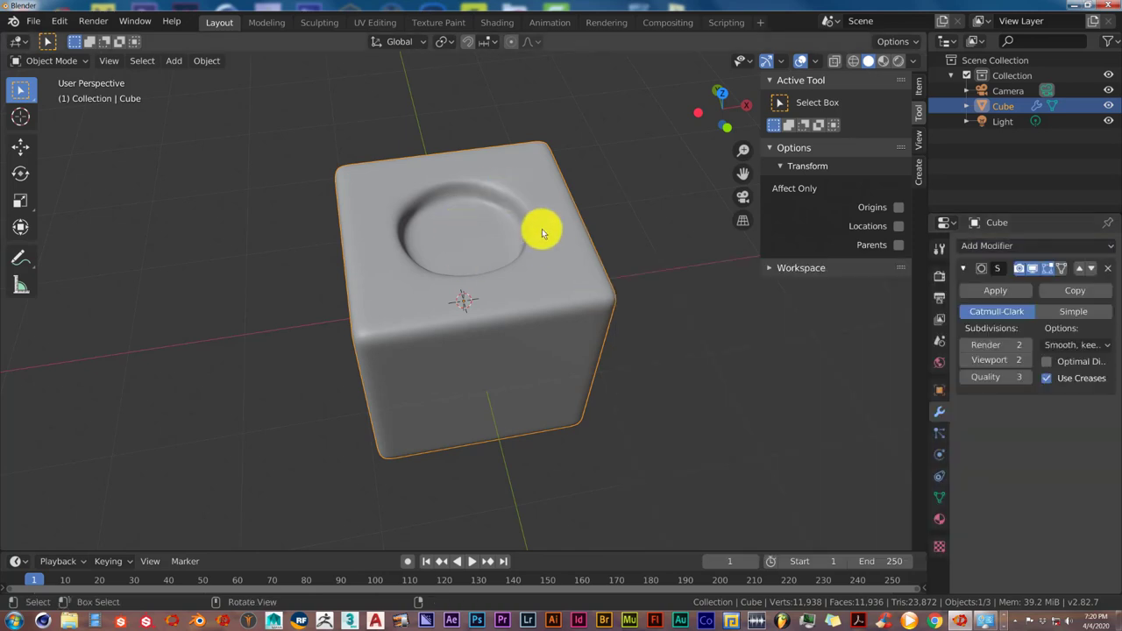
pyautogui.moveTo(501, 240); pyautogui.dragTo(508, 283, button='middle')
pyautogui.moveTo(518, 351); pyautogui.dragTo(491, 315, button='middle')
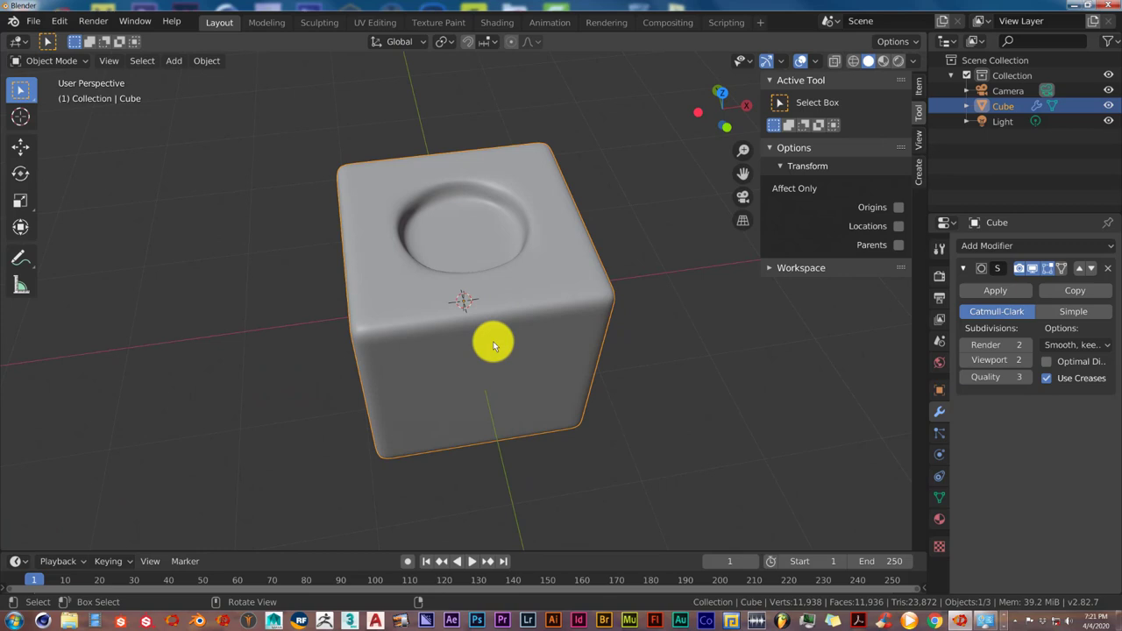
pyautogui.moveTo(492, 342); pyautogui.dragTo(488, 355, button='middle')
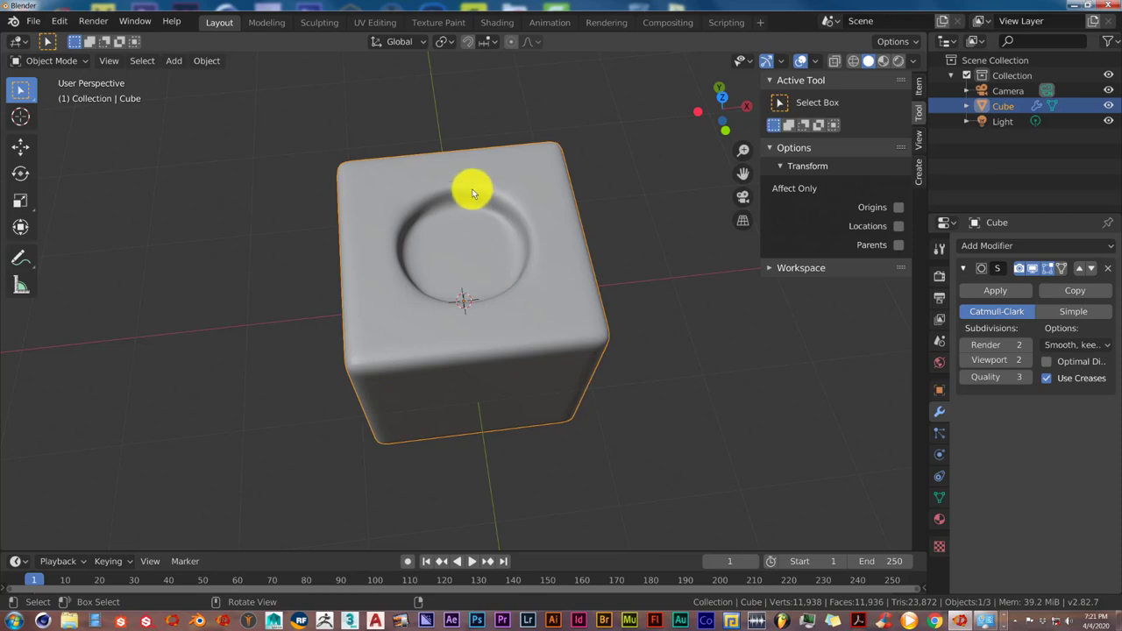
pyautogui.moveTo(456, 195); pyautogui.dragTo(479, 267, button='middle')
pyautogui.scroll(-1, 504, 314)
pyautogui.scroll(-1, 513, 325)
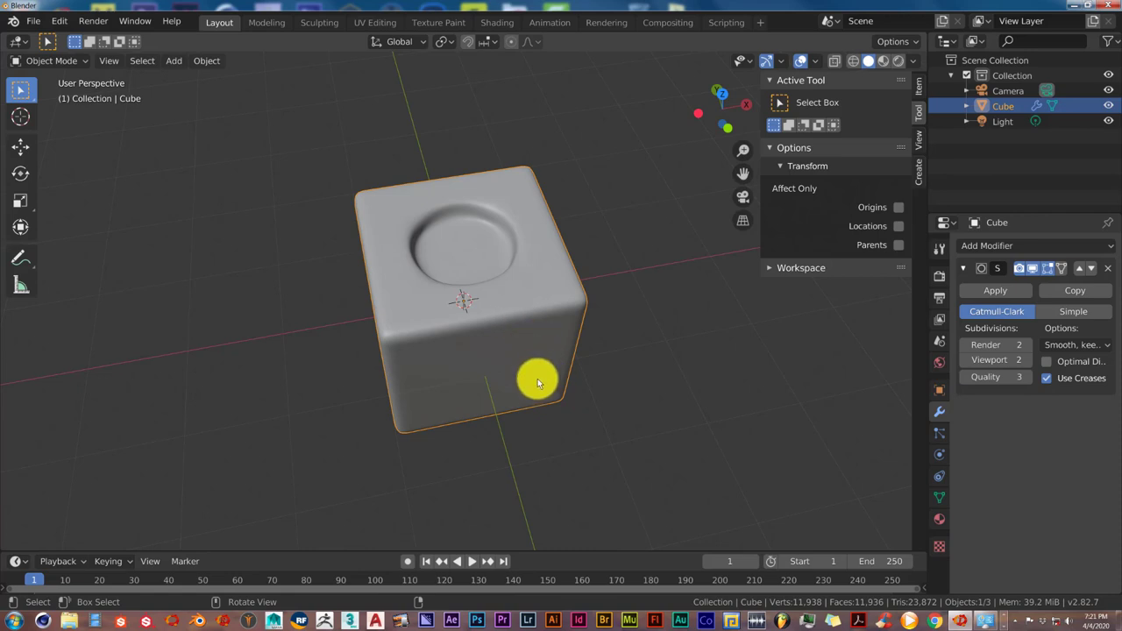
# Step: In front view, raise the cube about 0.56 m along Z to sit above the ground line
pyautogui.press('KP_1')
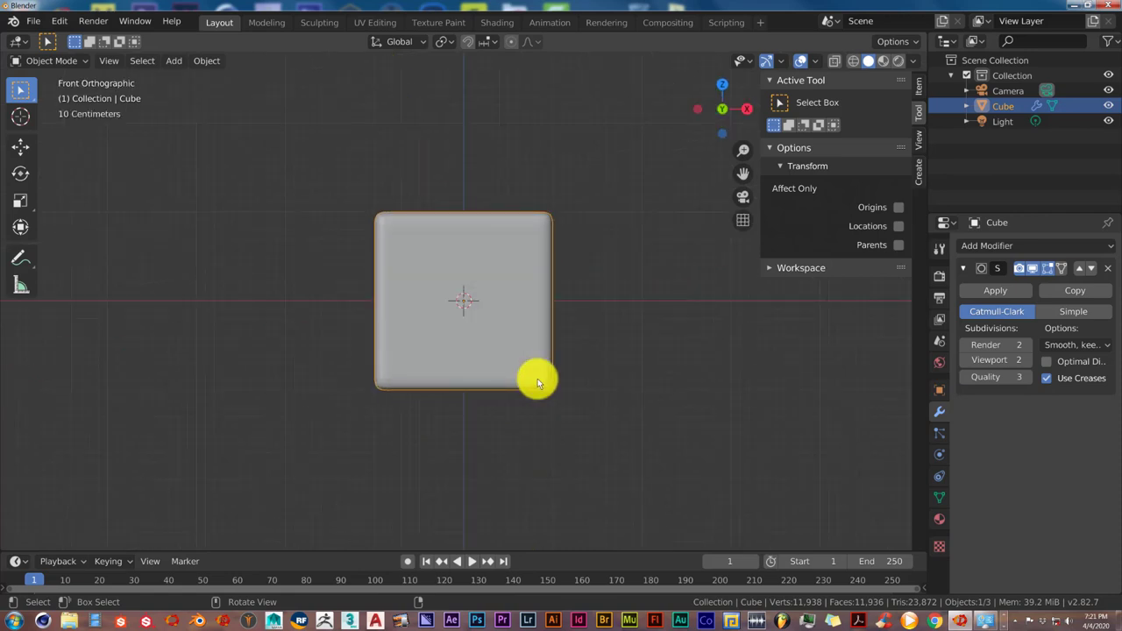
pyautogui.click(19, 149)
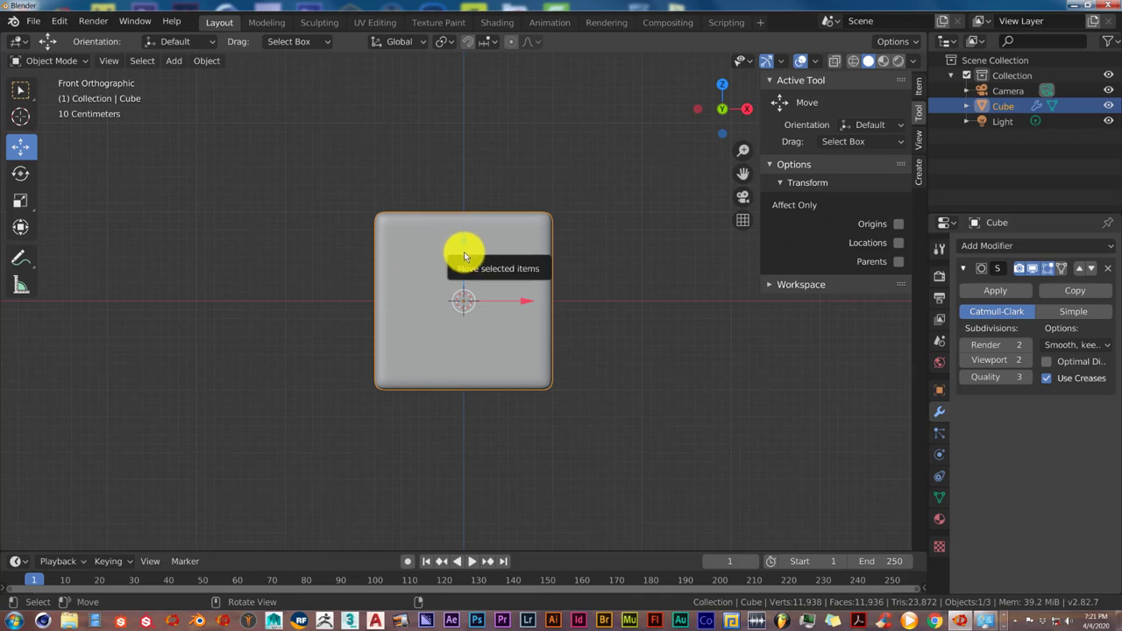
pyautogui.moveTo(464, 253); pyautogui.dragTo(474, 161)
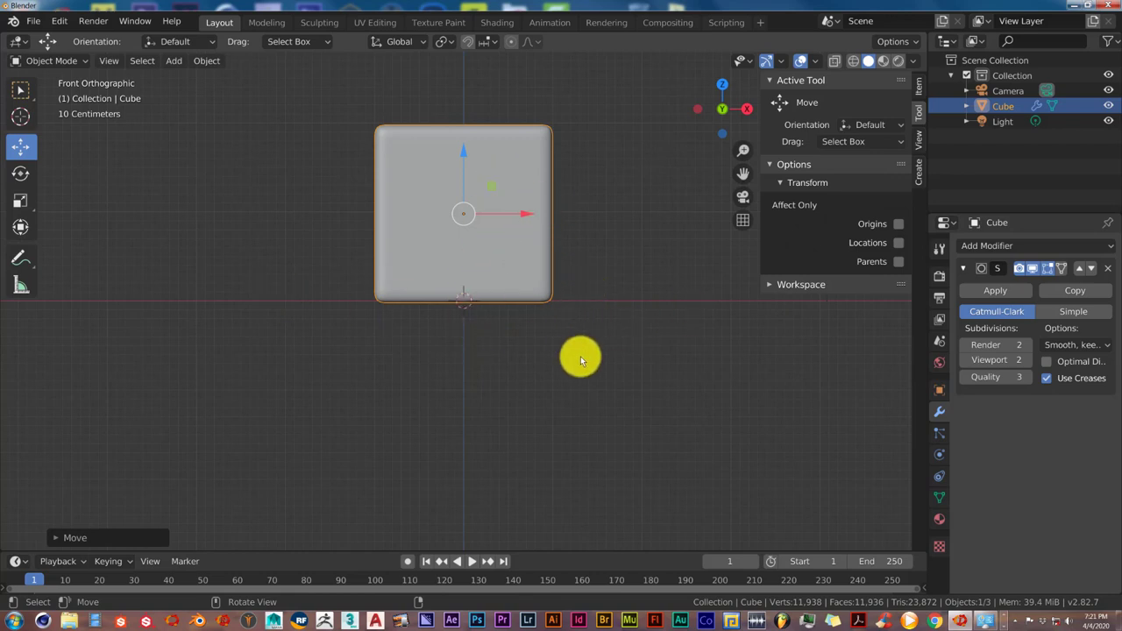
pyautogui.press('shift')
pyautogui.keyDown('shift'); pyautogui.moveTo(580, 356); pyautogui.dragTo(354, 403, button='middle'); pyautogui.keyUp('shift')
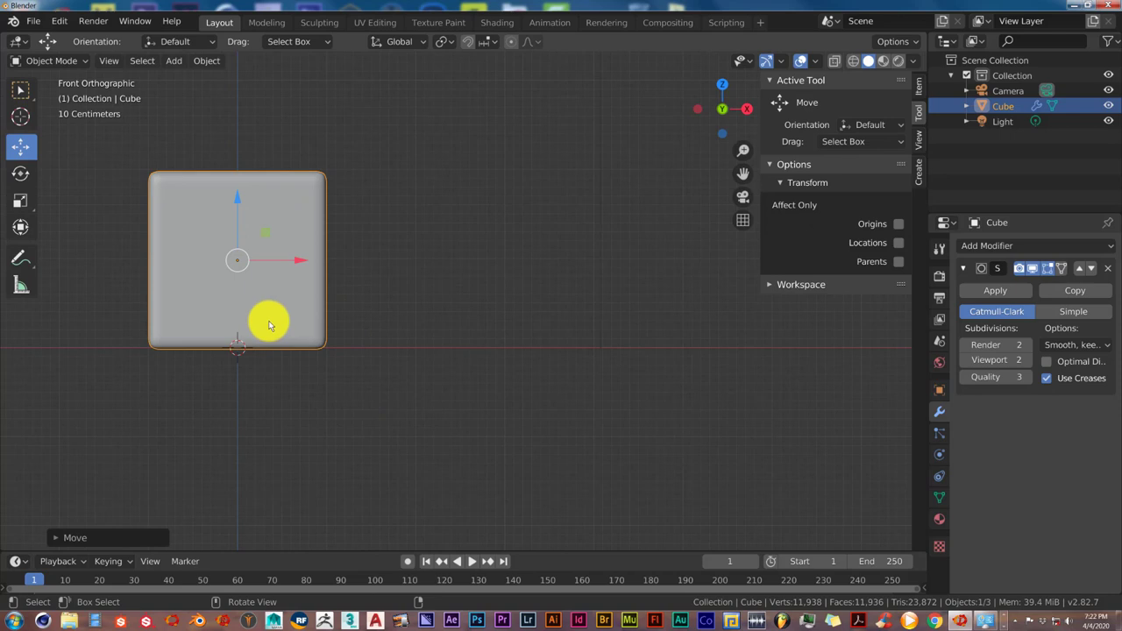
# Step: Select the whole cube mesh in Edit Mode, duplicate it, and move the copy right along X
pyautogui.press('Tab')
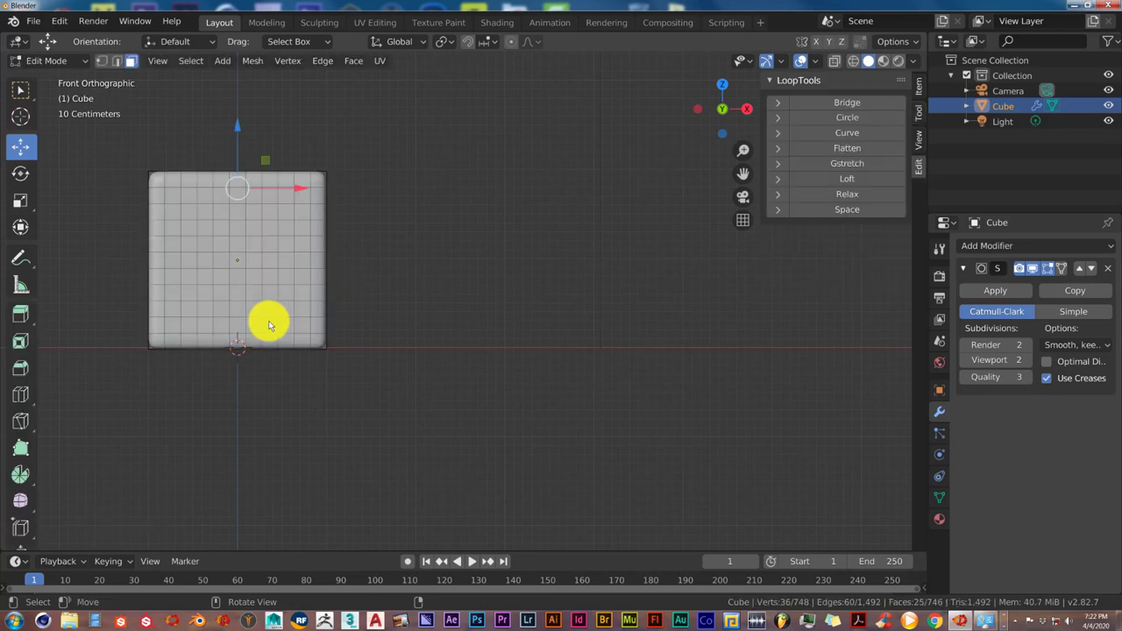
pyautogui.hotkey('alt', 'a')
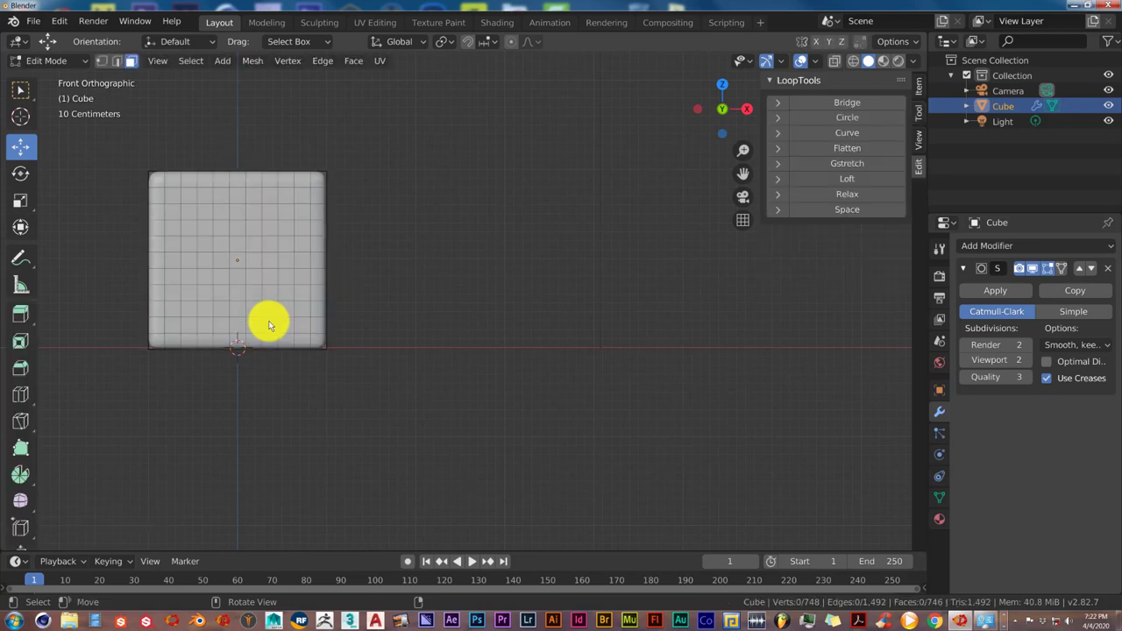
pyautogui.press('a')
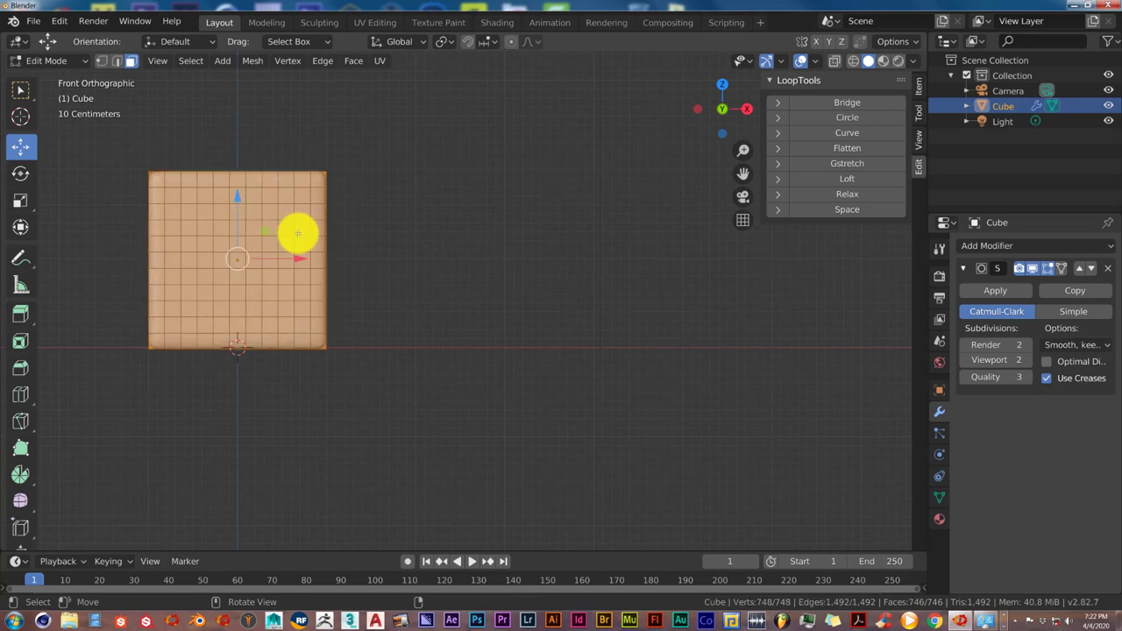
pyautogui.hotkey('shift', 'd')
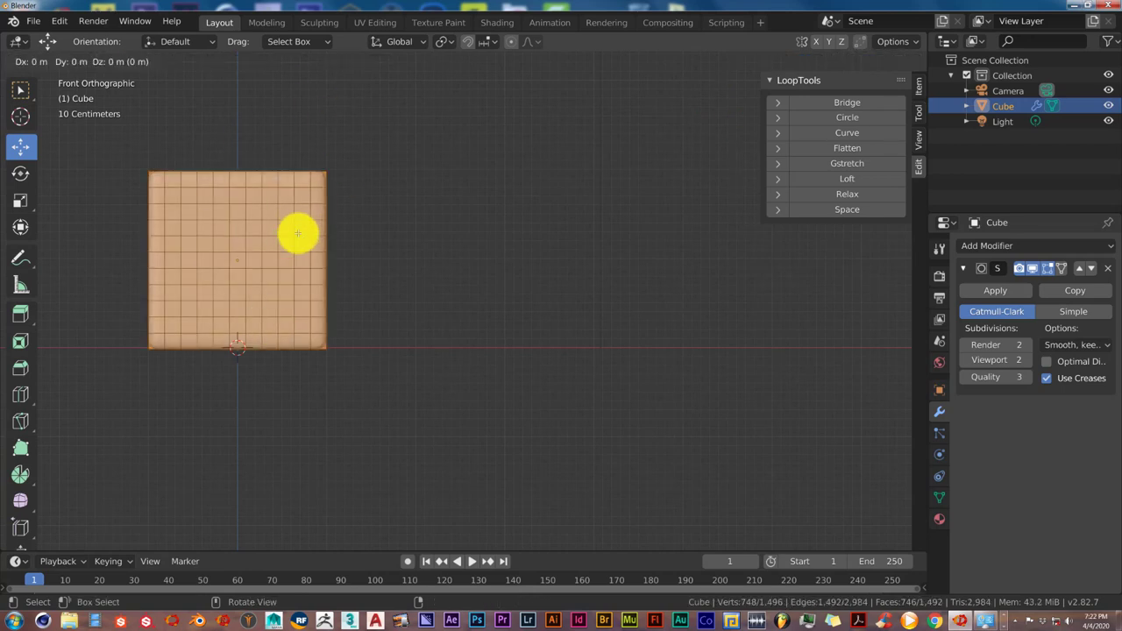
pyautogui.rightClick(296, 233)
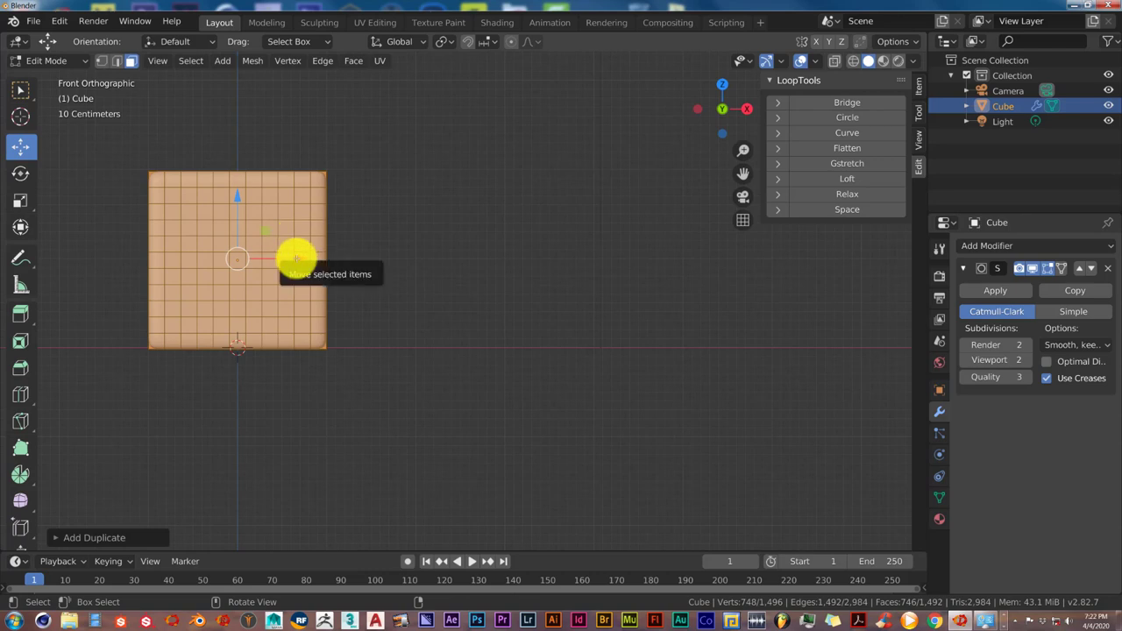
pyautogui.moveTo(296, 259); pyautogui.dragTo(683, 305)
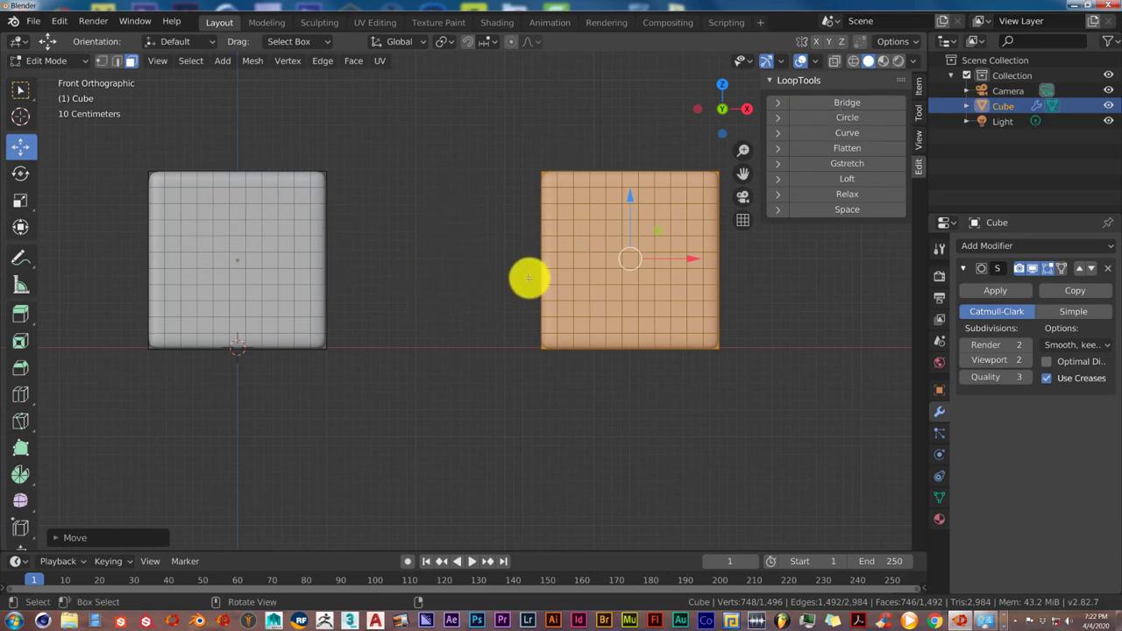
pyautogui.moveTo(453, 220); pyautogui.dragTo(465, 271, button='middle')
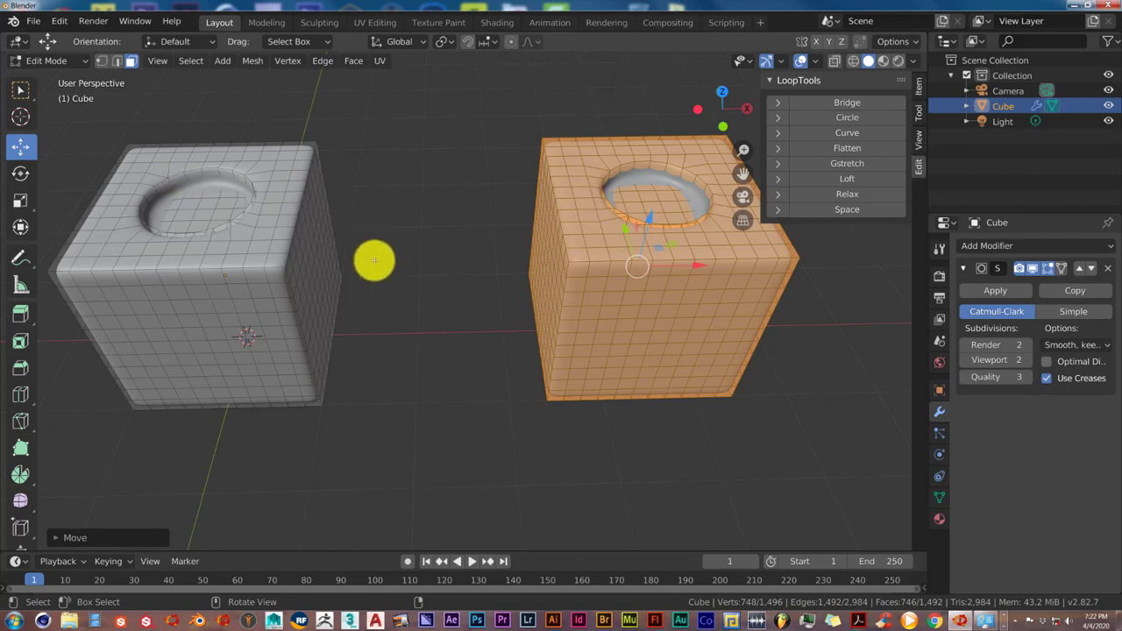
# Step: From the front view, rotate the duplicated right cube by -90°
pyautogui.press('KP_1')
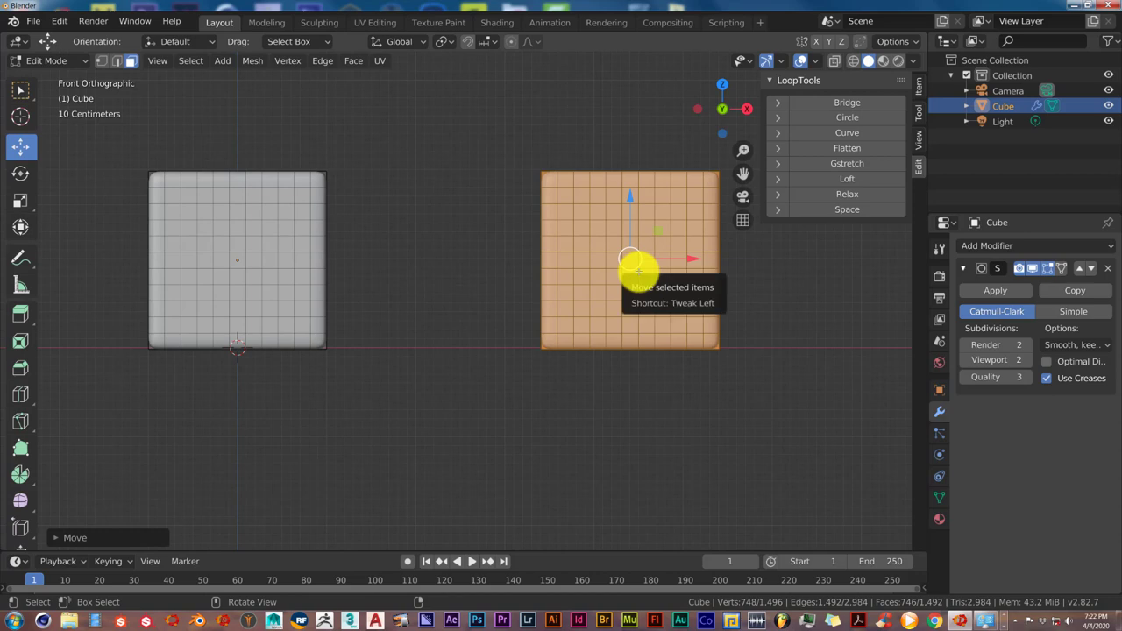
pyautogui.press('r')
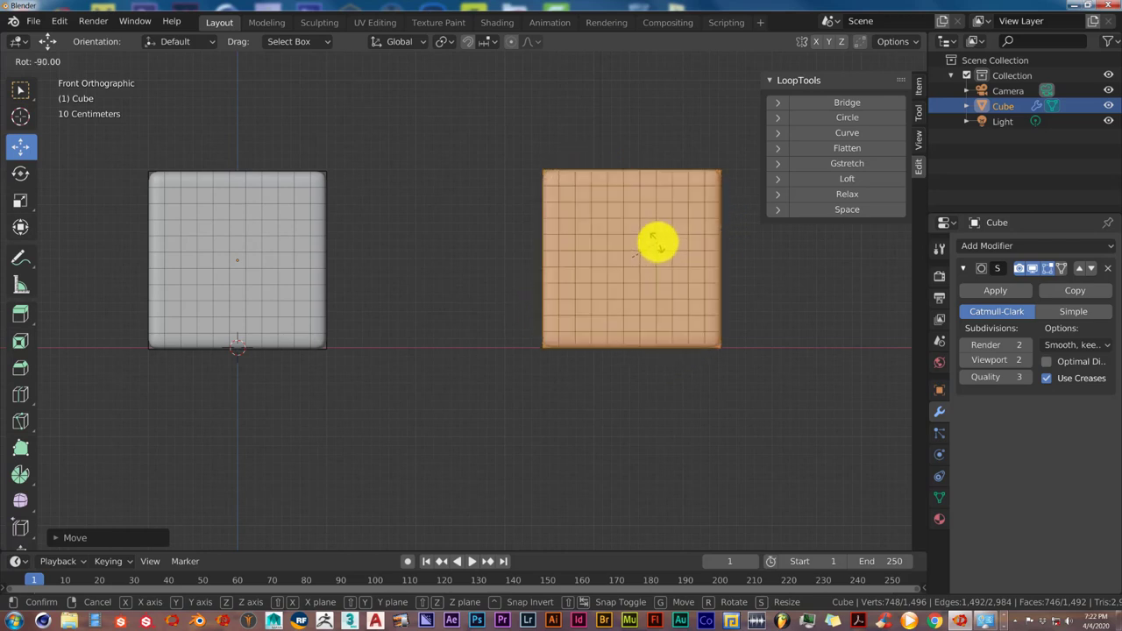
pyautogui.click(657, 243)
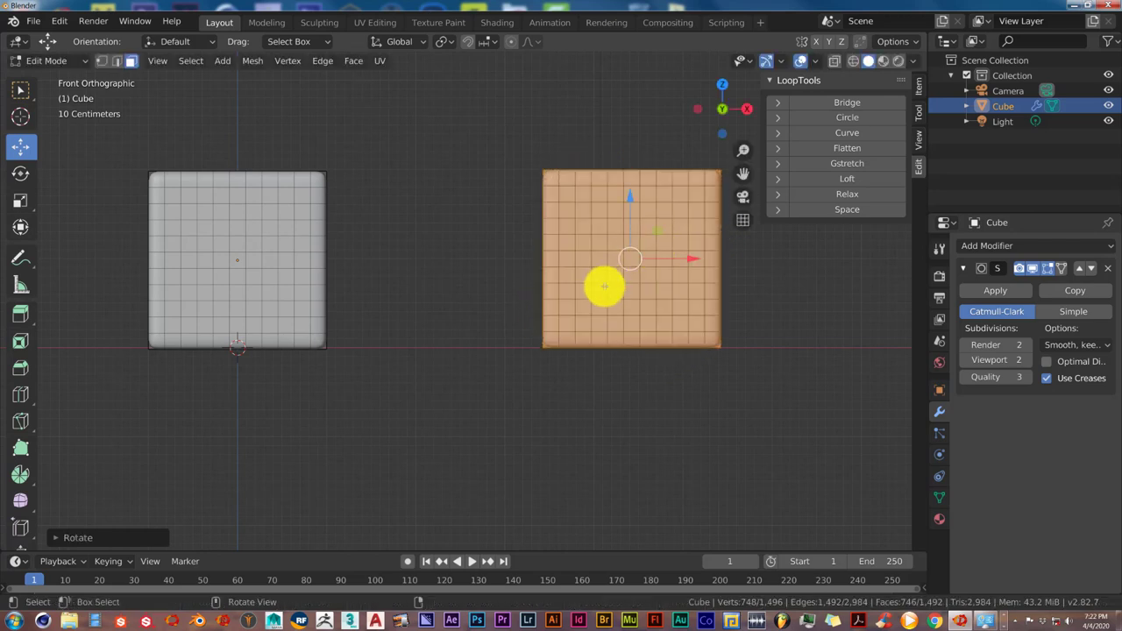
# Step: Select the entire left cube mesh with Ctrl+L and rotate it 90°
pyautogui.click(232, 229)
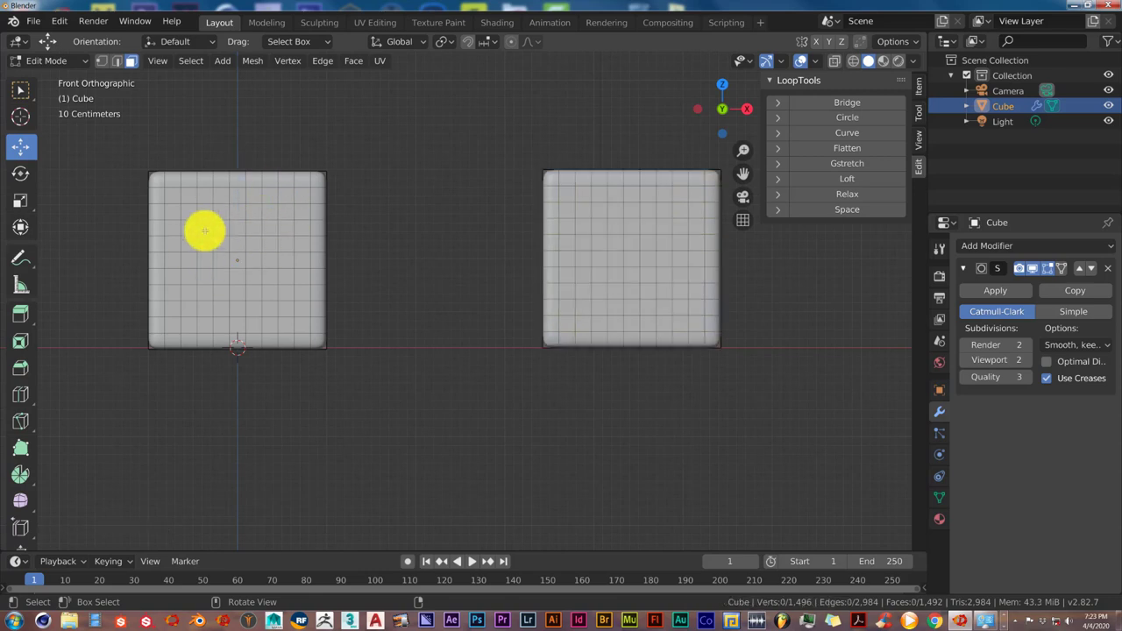
pyautogui.press('a')
pyautogui.click(230, 230)
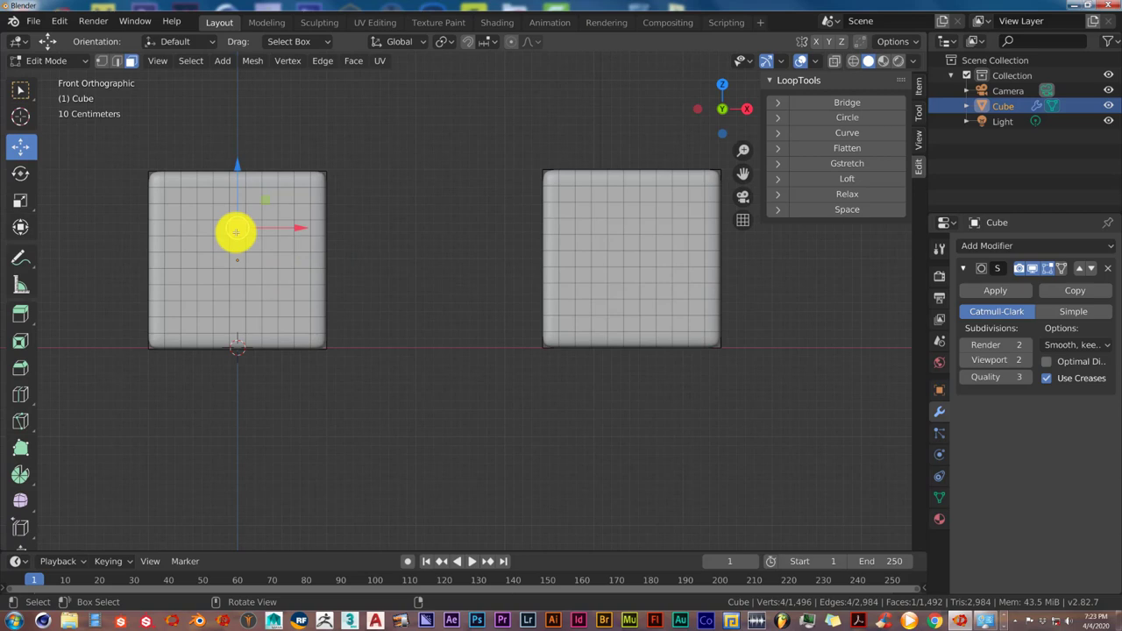
pyautogui.hotkey('ctrl', 'l')
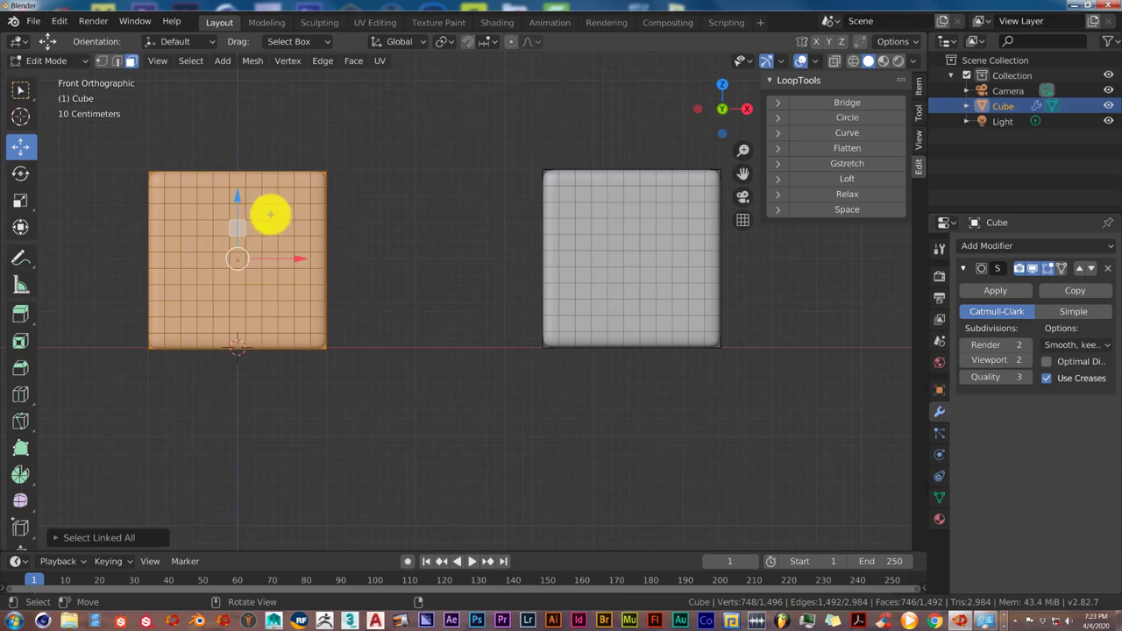
pyautogui.press('r')
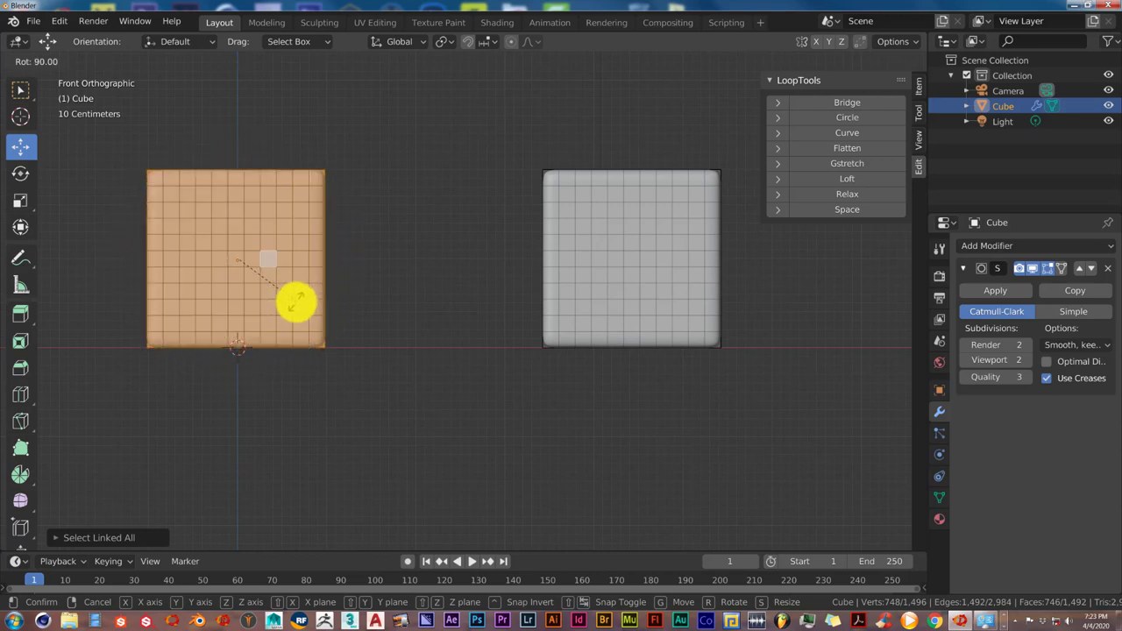
pyautogui.click(298, 301)
pyautogui.moveTo(330, 301); pyautogui.dragTo(464, 321, button='middle')
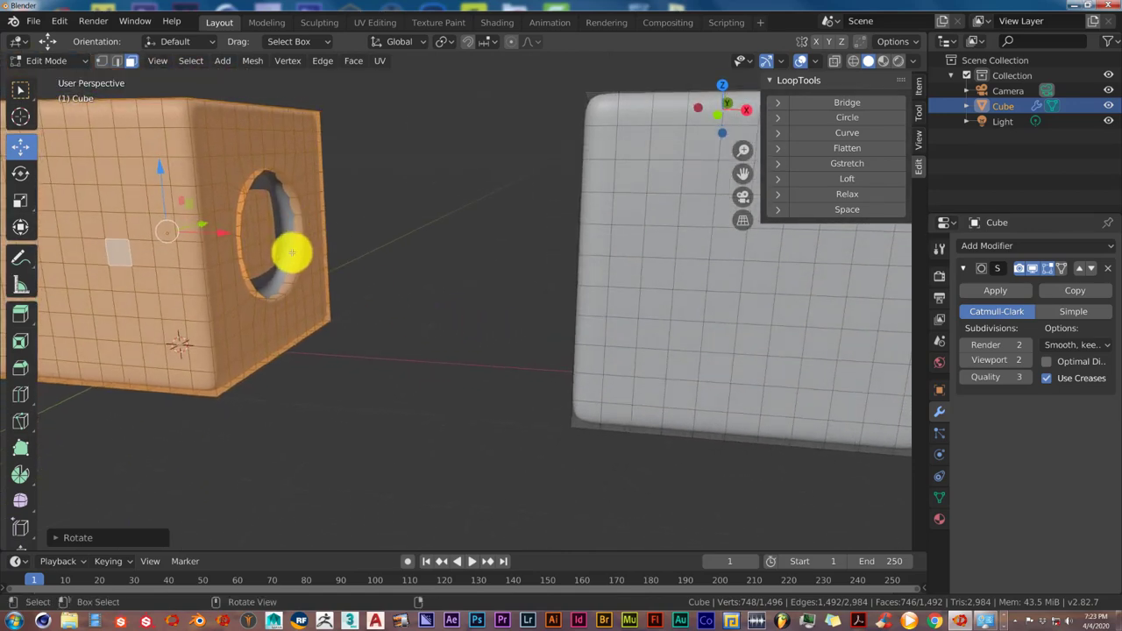
# Step: Switch to Edge select mode, clear the selection, and zoom in on the left cube's hole
pyautogui.moveTo(291, 254); pyautogui.dragTo(258, 246, button='middle')
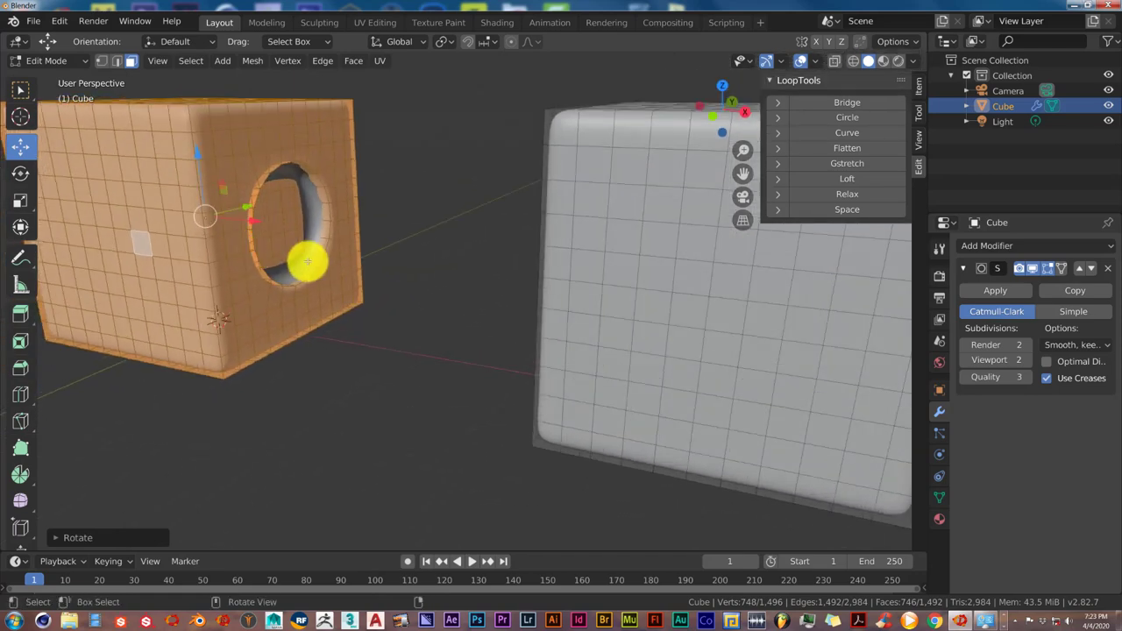
pyautogui.scroll(5, 305, 258)
pyautogui.scroll(-3, 199, 195)
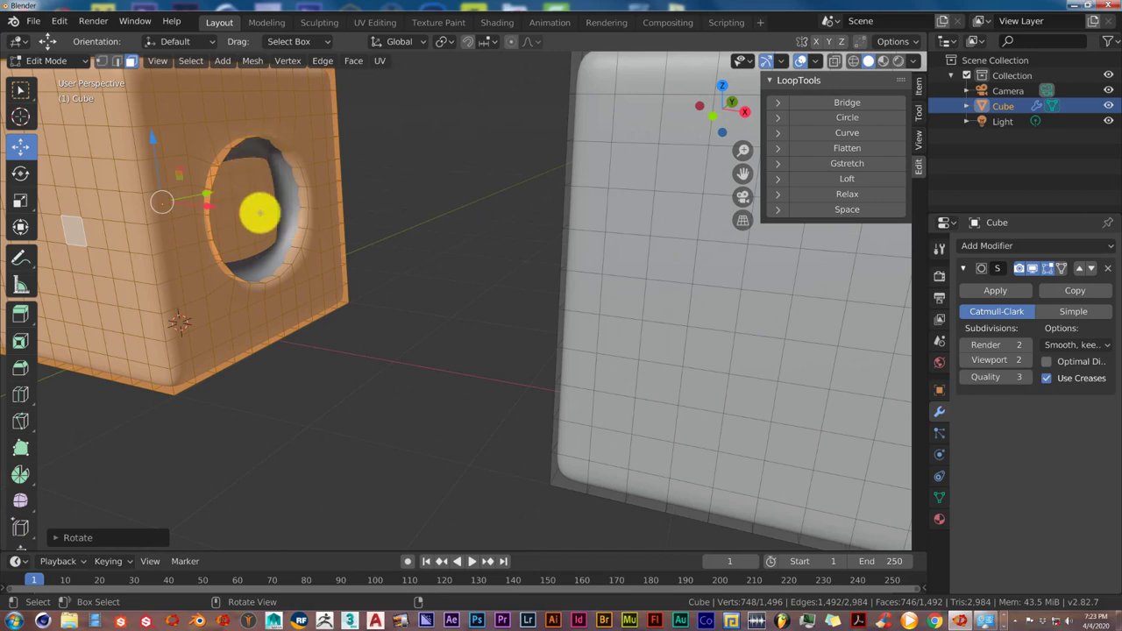
pyautogui.moveTo(259, 211); pyautogui.dragTo(269, 210, button='middle')
pyautogui.hotkey('alt', 'a')
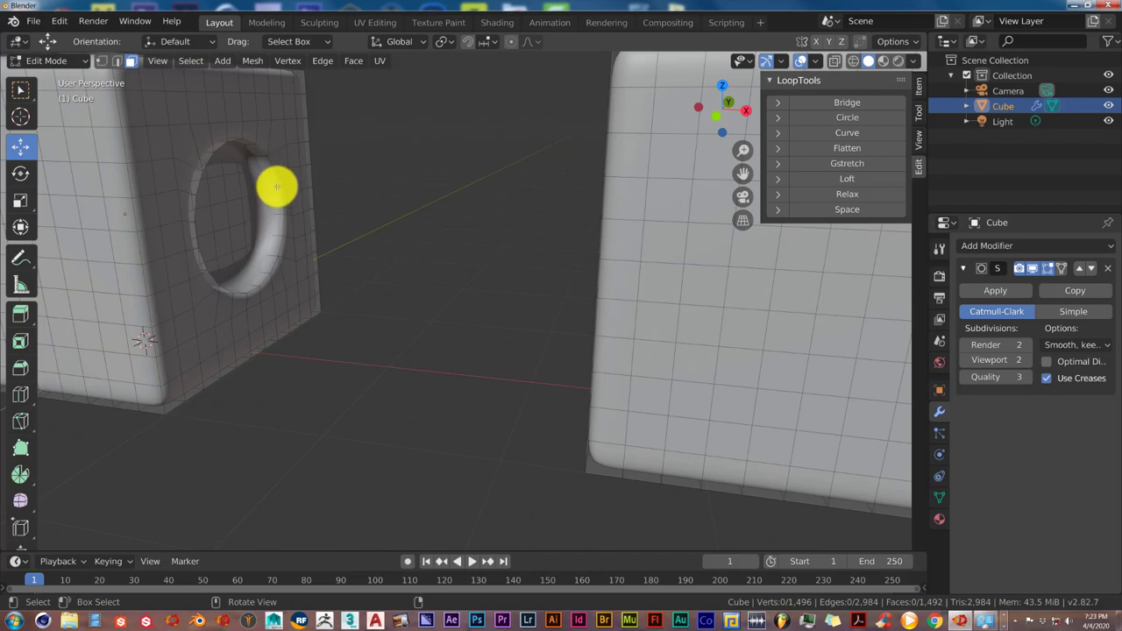
pyautogui.keyDown('alt'); pyautogui.click(274, 167); pyautogui.keyUp('alt')
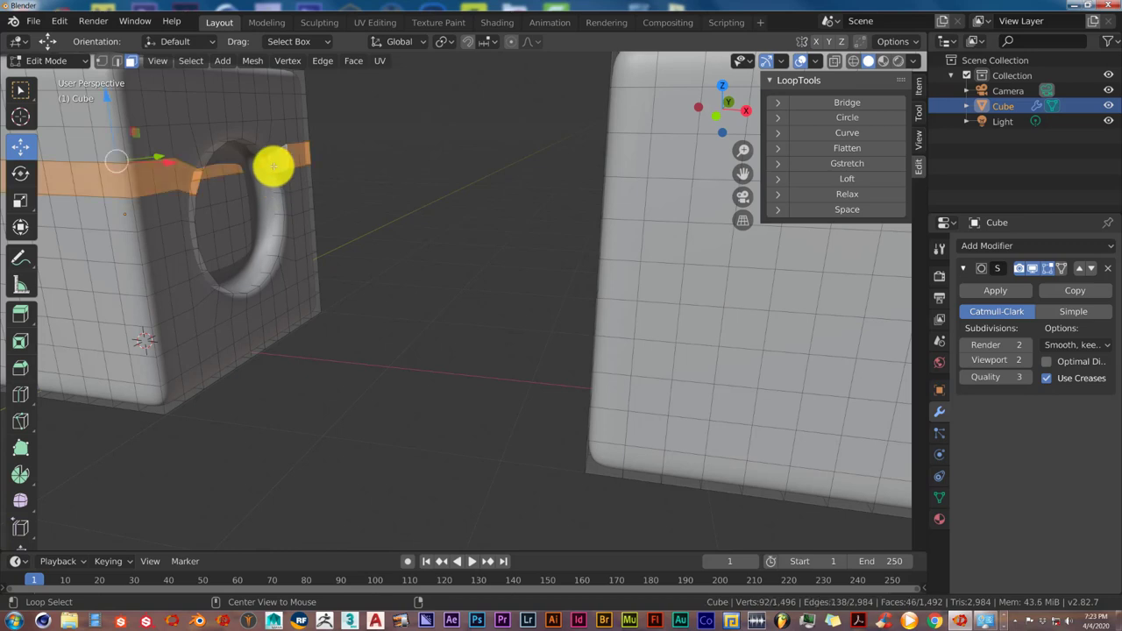
pyautogui.click(117, 61)
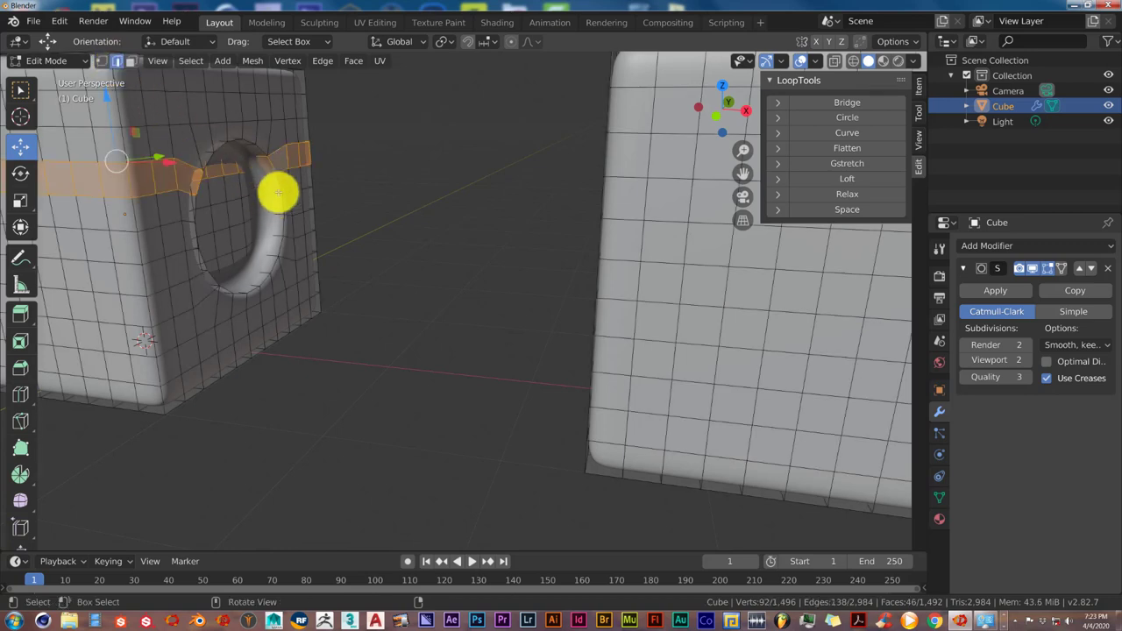
pyautogui.hotkey('alt', 'a')
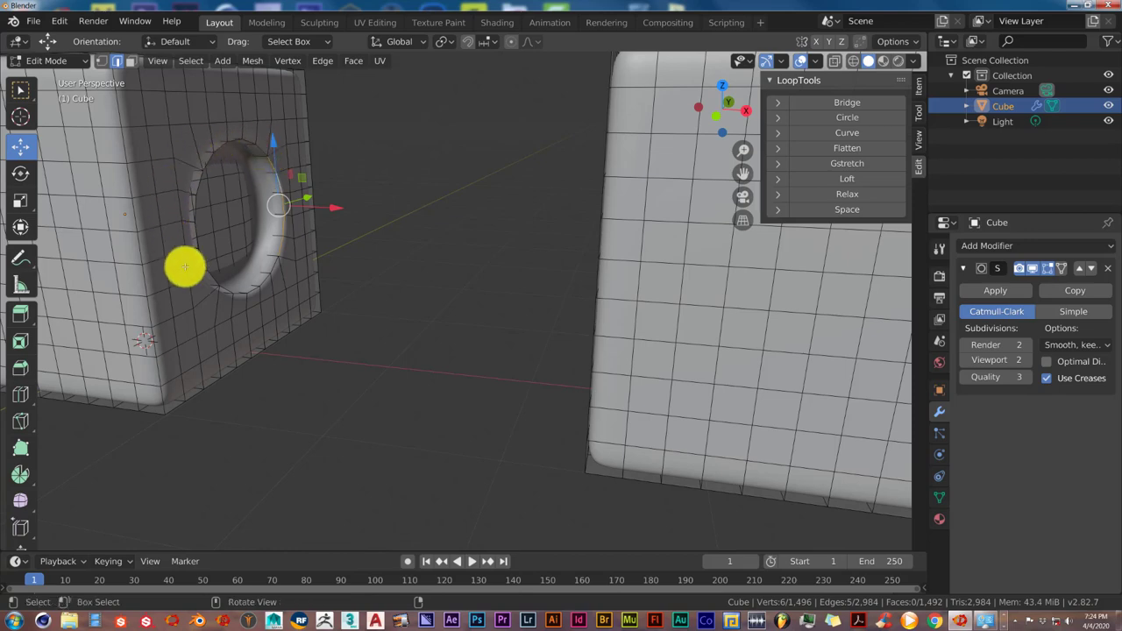
pyautogui.moveTo(275, 250); pyautogui.dragTo(339, 271, button='middle')
pyautogui.scroll(2, 254, 234)
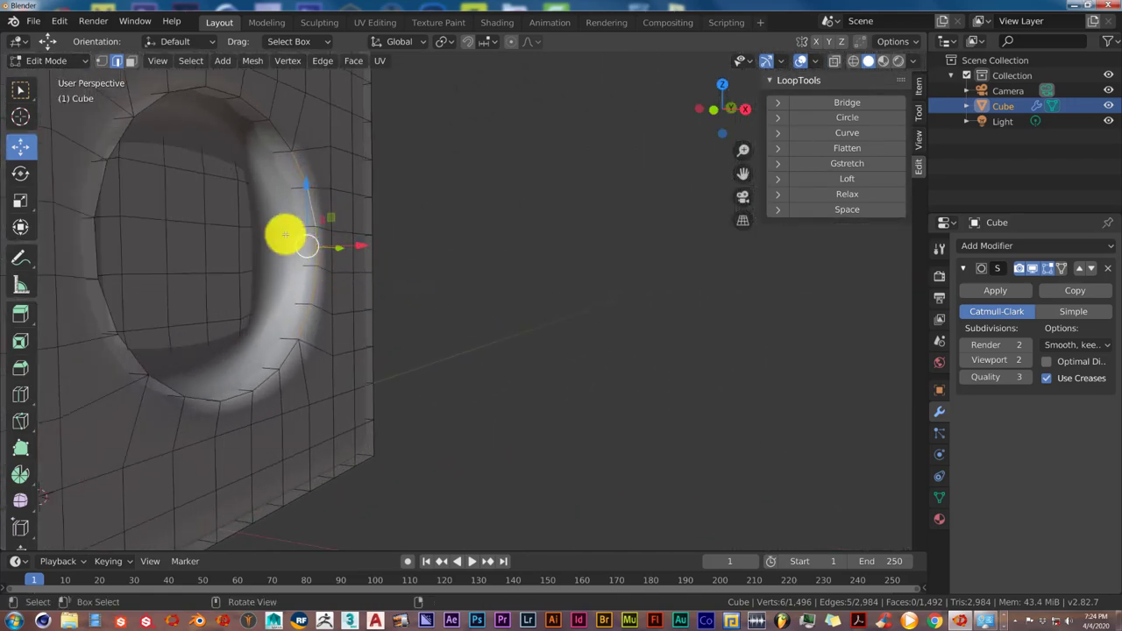
# Step: Turn on X-ray and select the 20-edge loop around the hole's rim
pyautogui.click(833, 62)
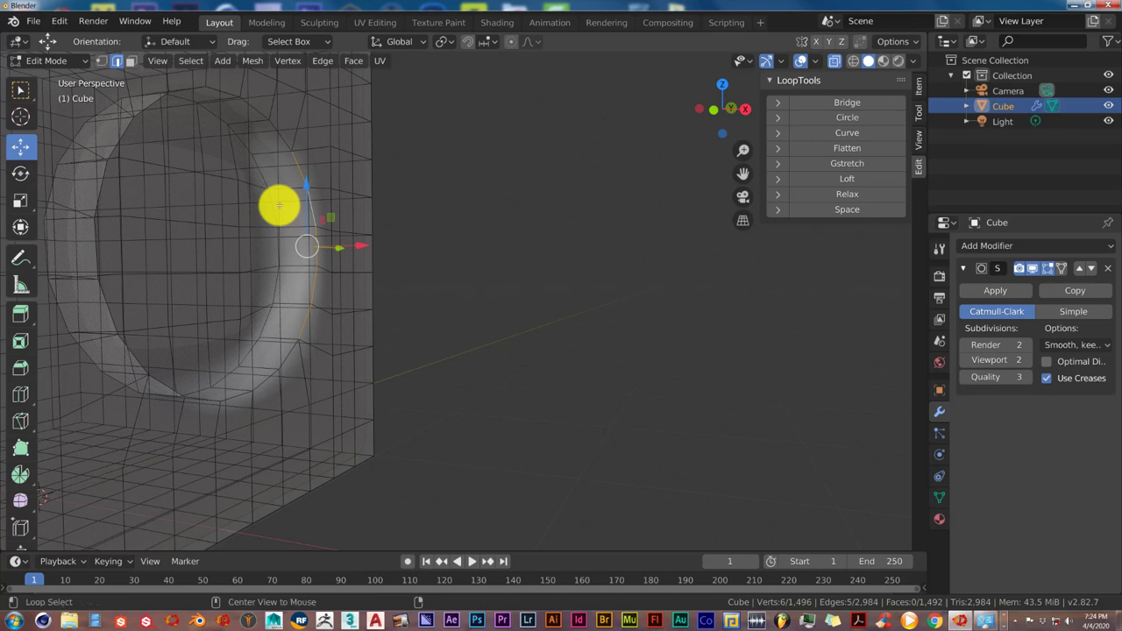
pyautogui.keyDown('alt'); pyautogui.click(263, 180); pyautogui.keyUp('alt')
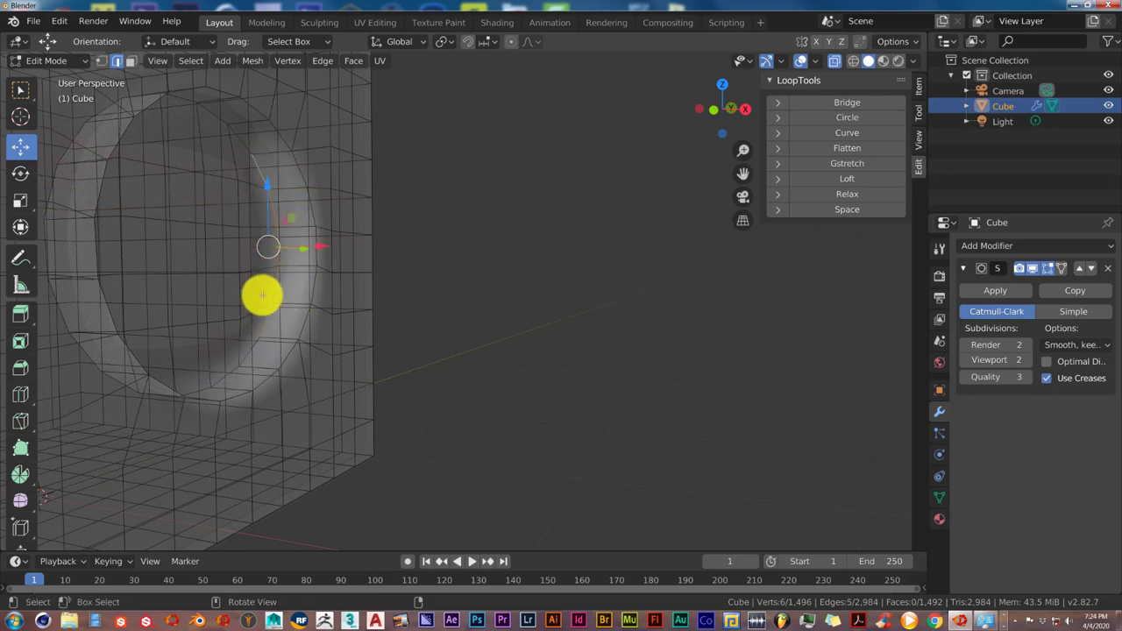
pyautogui.moveTo(243, 283); pyautogui.dragTo(228, 282, button='middle')
pyautogui.moveTo(292, 196); pyautogui.dragTo(294, 209, button='middle')
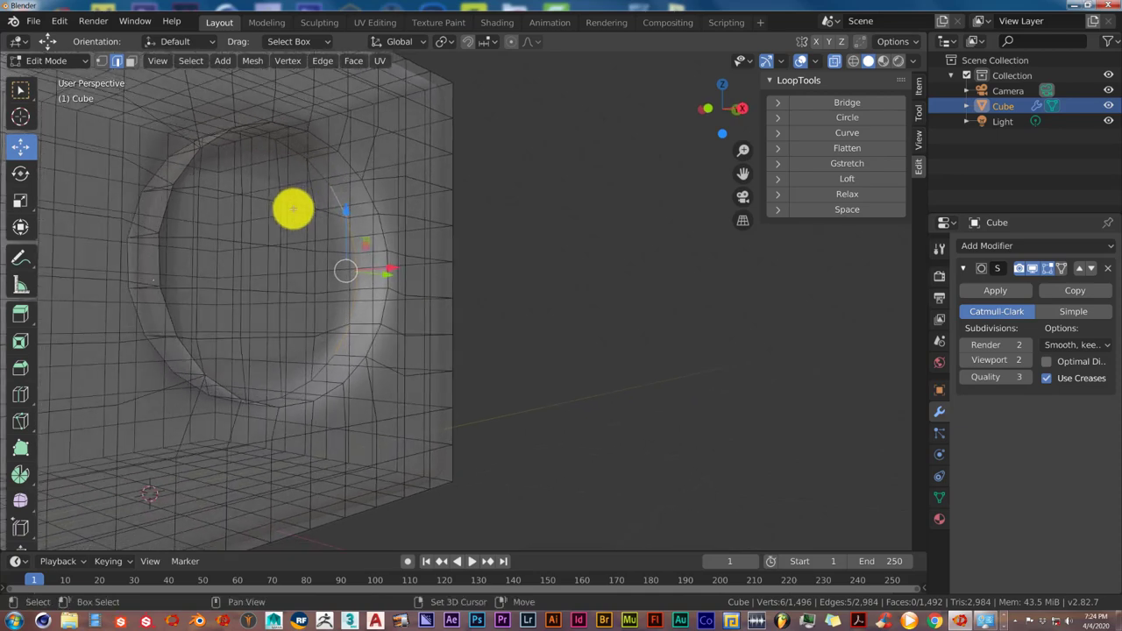
pyautogui.keyDown('alt'); pyautogui.click(318, 173); pyautogui.keyUp('alt')
pyautogui.moveTo(306, 227); pyautogui.dragTo(334, 203, button='middle')
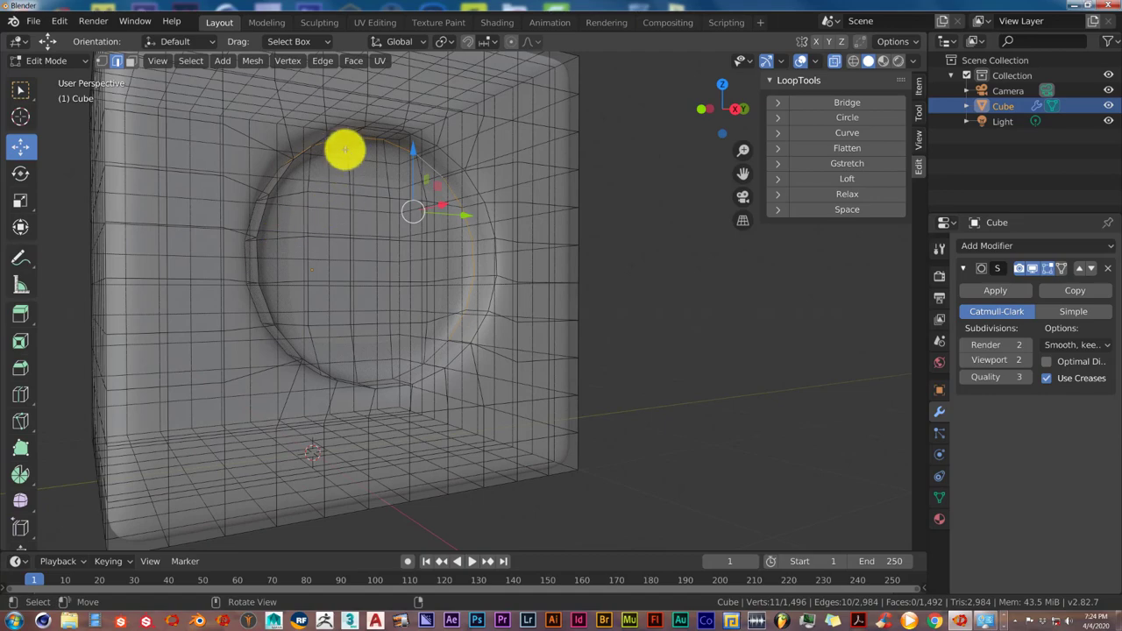
pyautogui.moveTo(343, 150); pyautogui.dragTo(416, 163, button='middle')
pyautogui.moveTo(556, 281); pyautogui.dragTo(451, 283, button='middle')
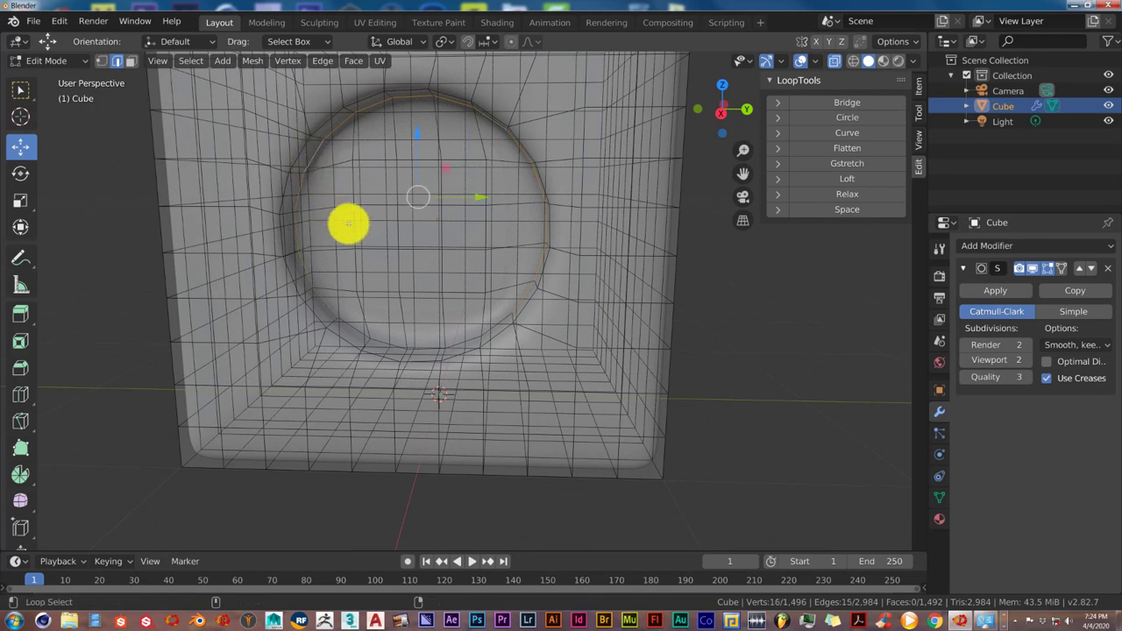
pyautogui.moveTo(348, 223); pyautogui.dragTo(358, 233, button='middle')
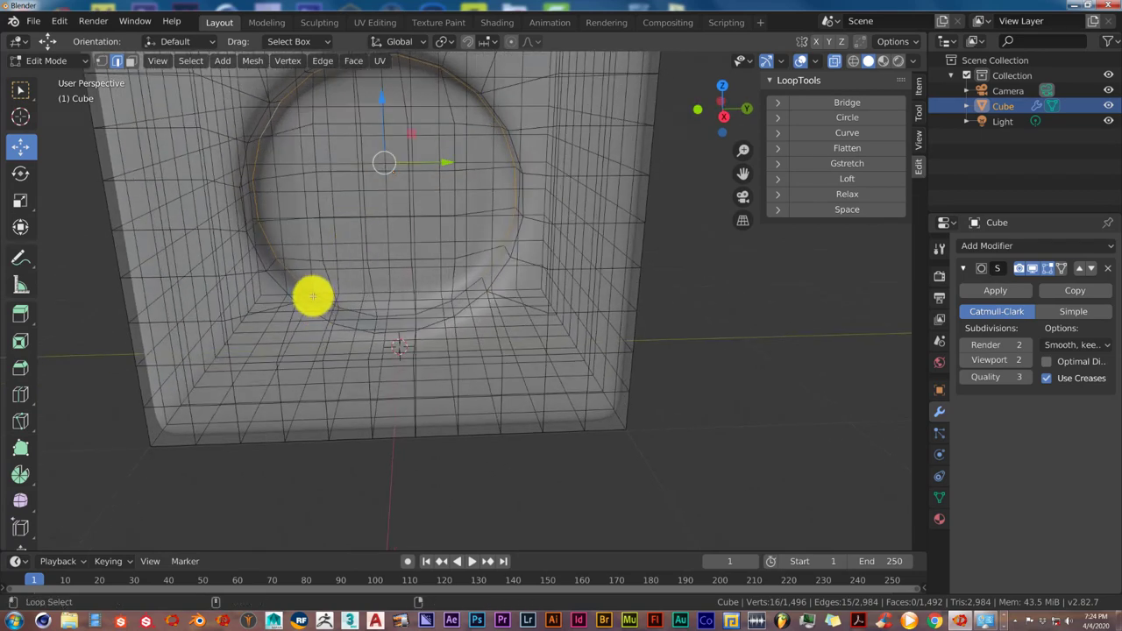
pyautogui.moveTo(381, 295); pyautogui.dragTo(393, 289, button='middle')
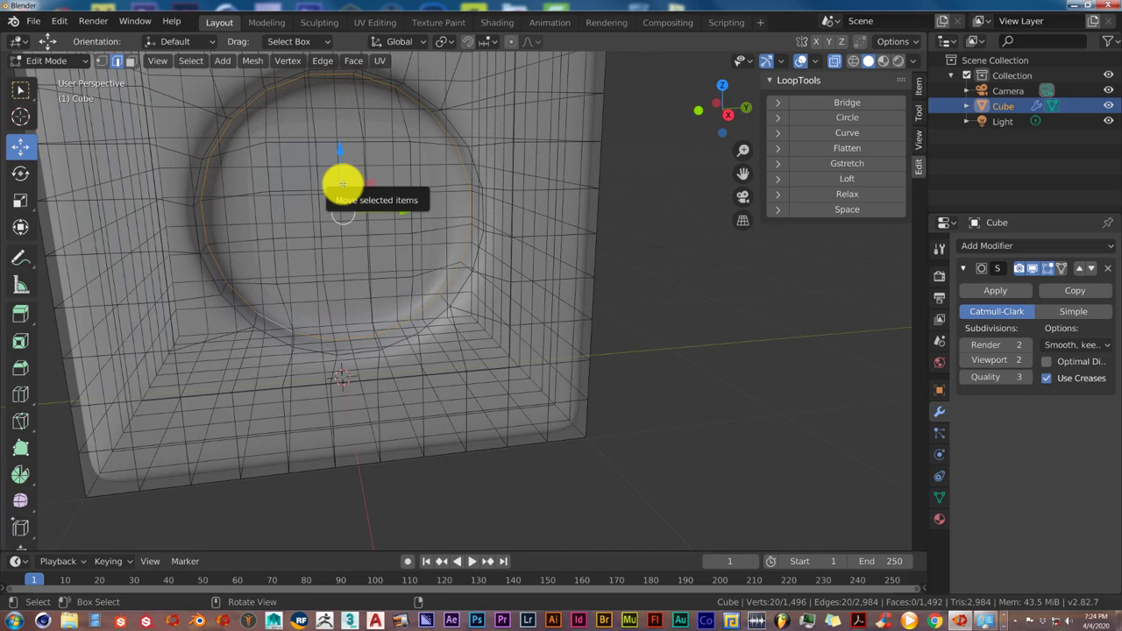
# Step: Apply Mark Seam from the Ctrl+E Edge menu to the selected 20-edge rim loop
pyautogui.hotkey('ctrl', 'e')
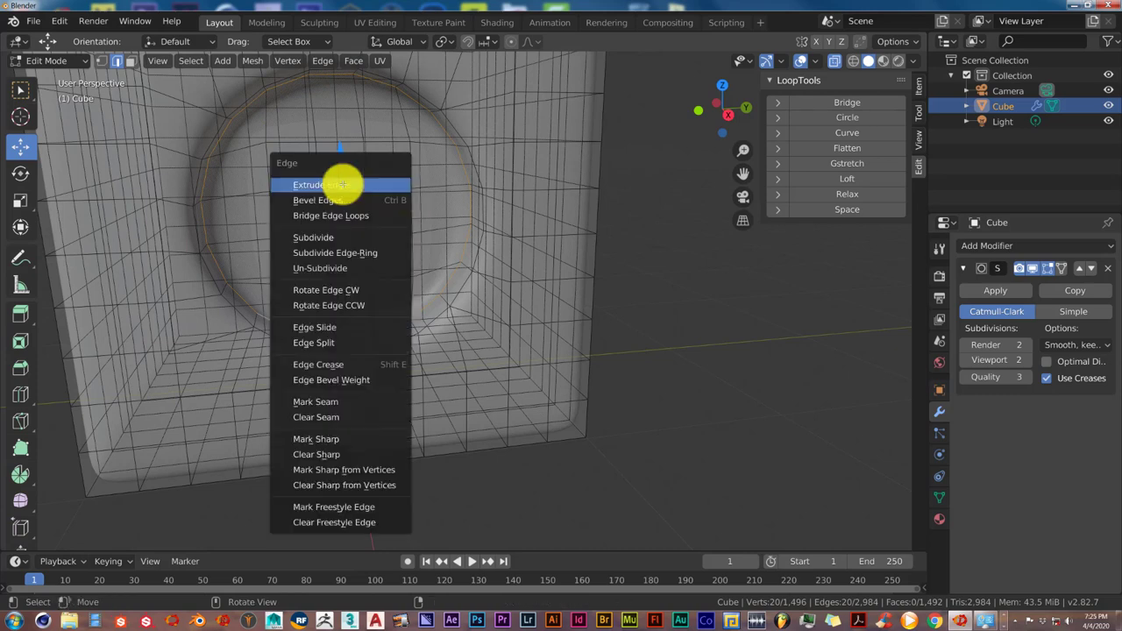
pyautogui.click(331, 404)
pyautogui.moveTo(321, 208); pyautogui.dragTo(331, 161, button='middle')
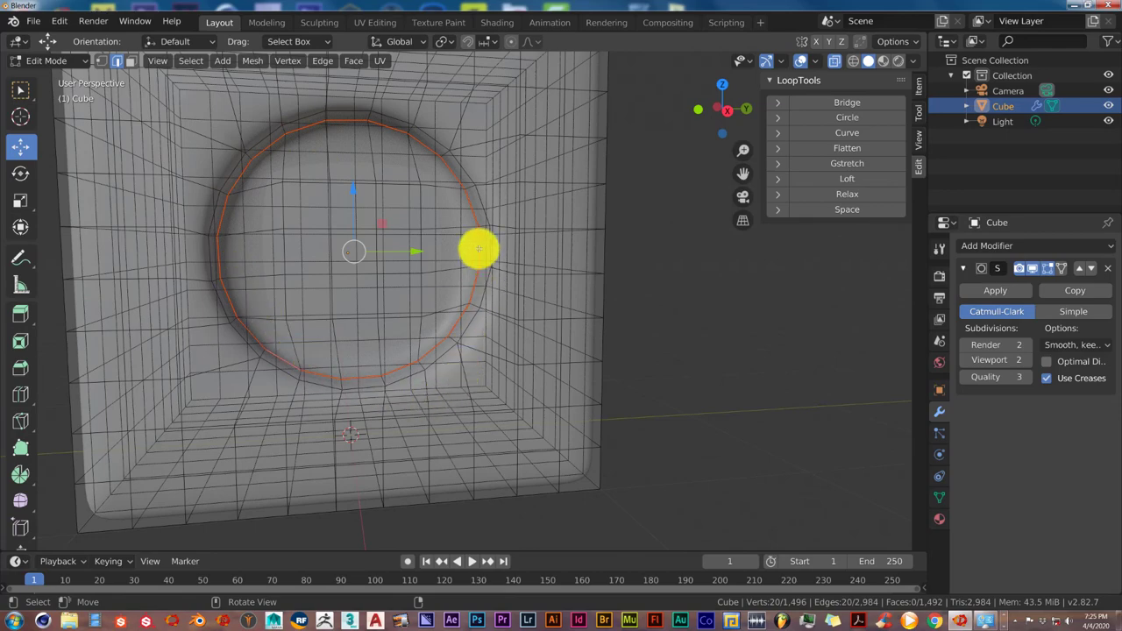
pyautogui.moveTo(341, 158); pyautogui.dragTo(413, 234, button='middle')
pyautogui.scroll(3, 363, 208)
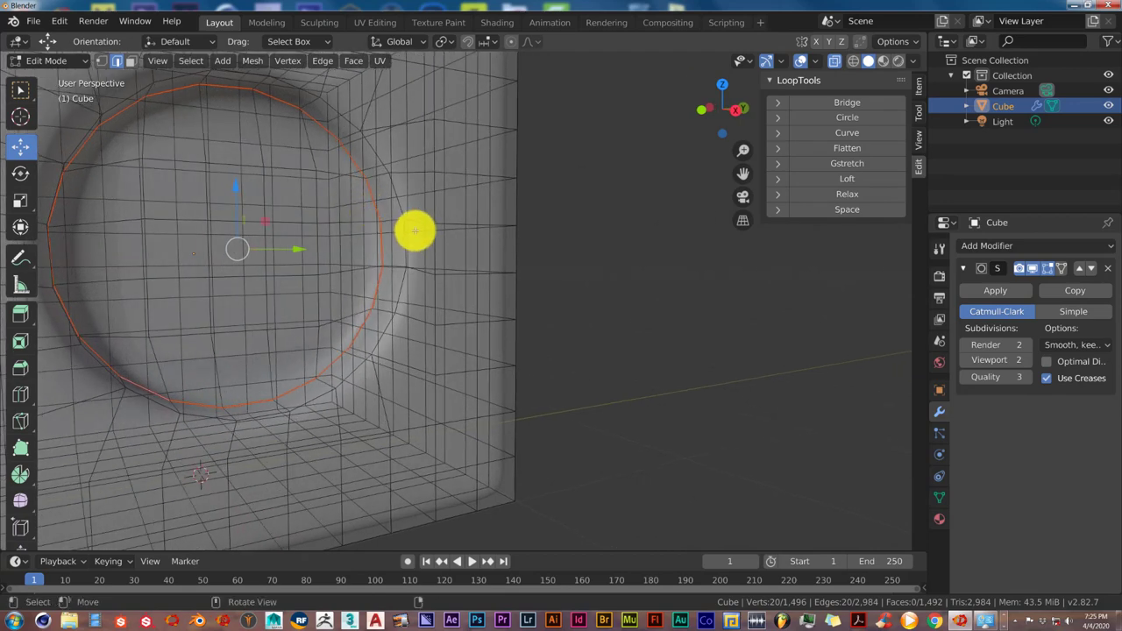
# Step: Select the second hole's 20-edge rim loop, mark it as a seam, then deselect it
pyautogui.moveTo(414, 230); pyautogui.dragTo(539, 306, button='middle')
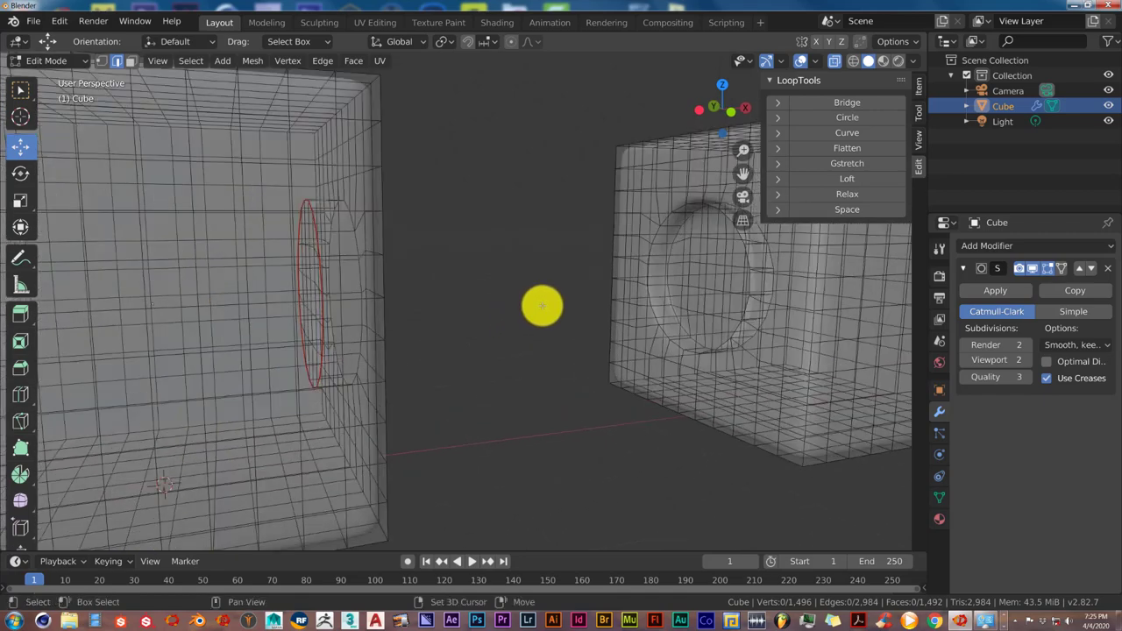
pyautogui.moveTo(627, 244); pyautogui.dragTo(457, 309, button='middle')
pyautogui.scroll(2, 457, 309)
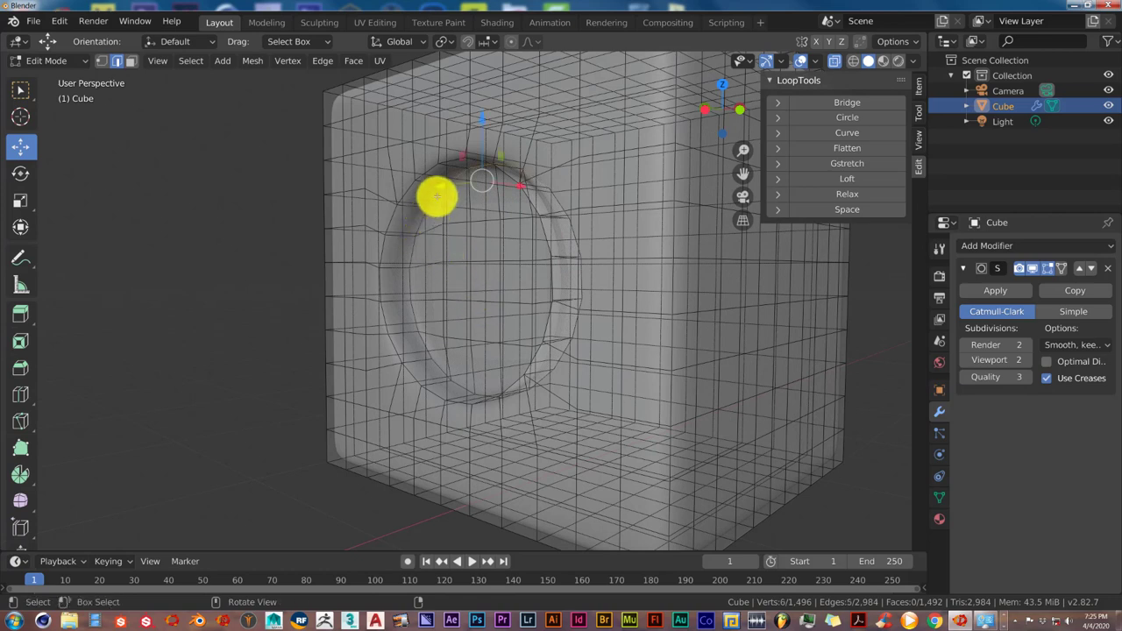
pyautogui.keyDown('ctrl'); pyautogui.click(415, 244); pyautogui.keyUp('ctrl')
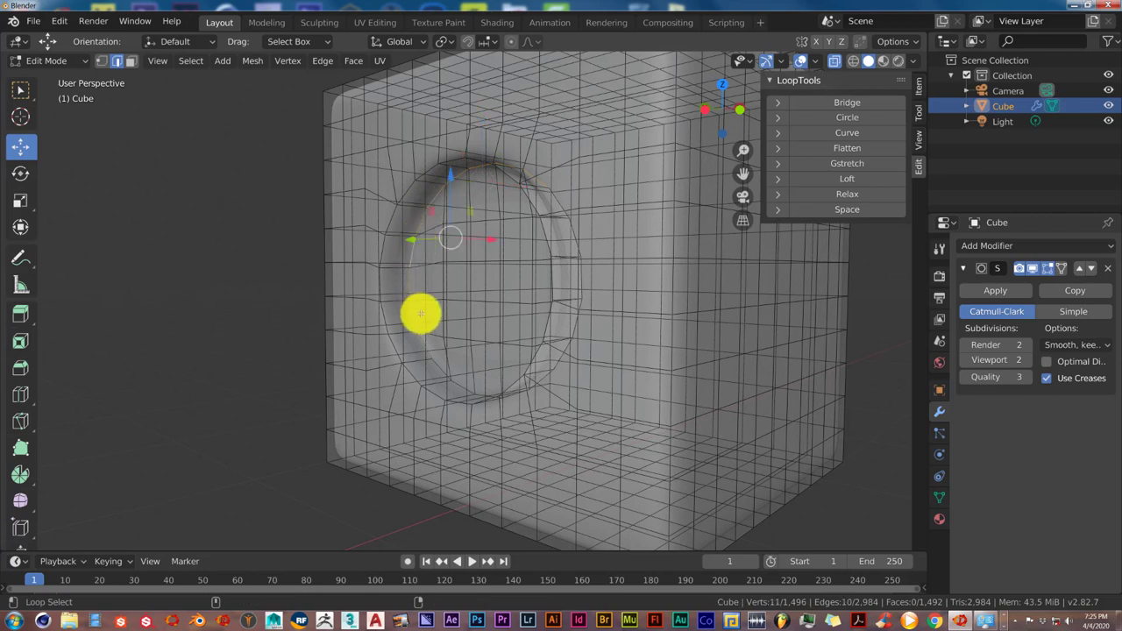
pyautogui.keyDown('ctrl'); pyautogui.click(456, 384); pyautogui.keyUp('ctrl')
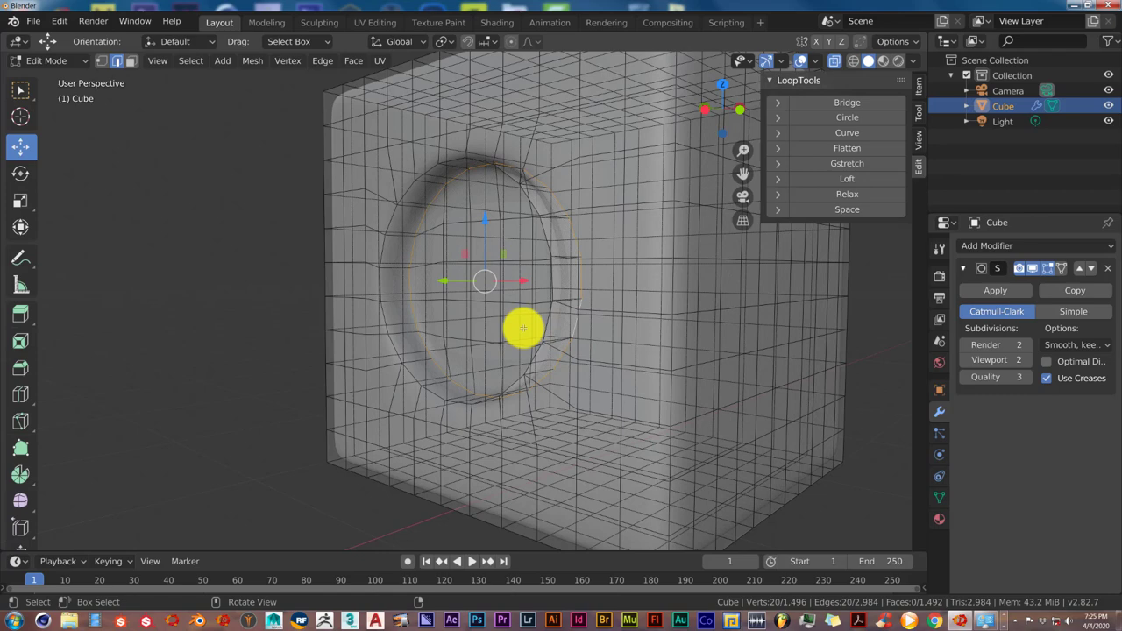
pyautogui.hotkey('ctrl', 'e')
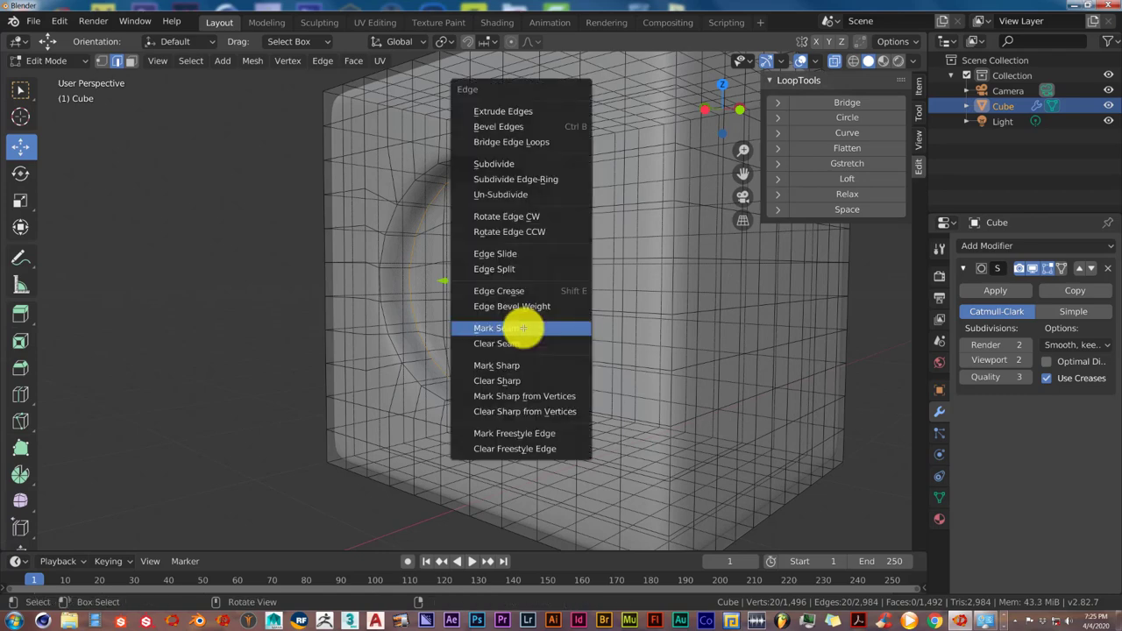
pyautogui.click(524, 330)
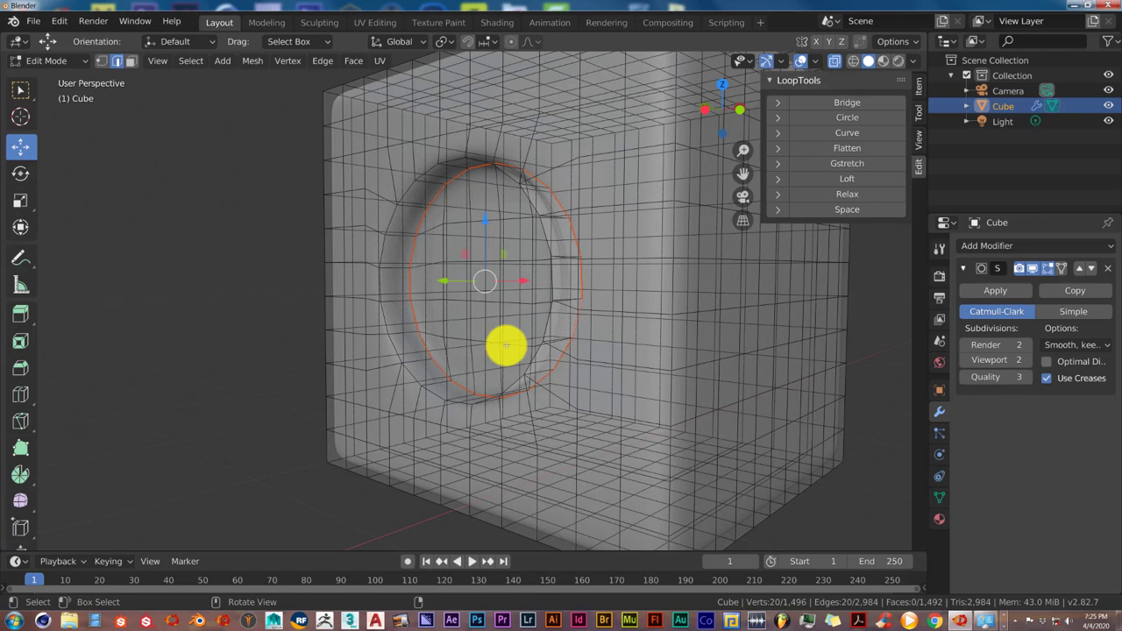
pyautogui.hotkey('alt', 'a')
pyautogui.moveTo(496, 353); pyautogui.dragTo(511, 355, button='middle')
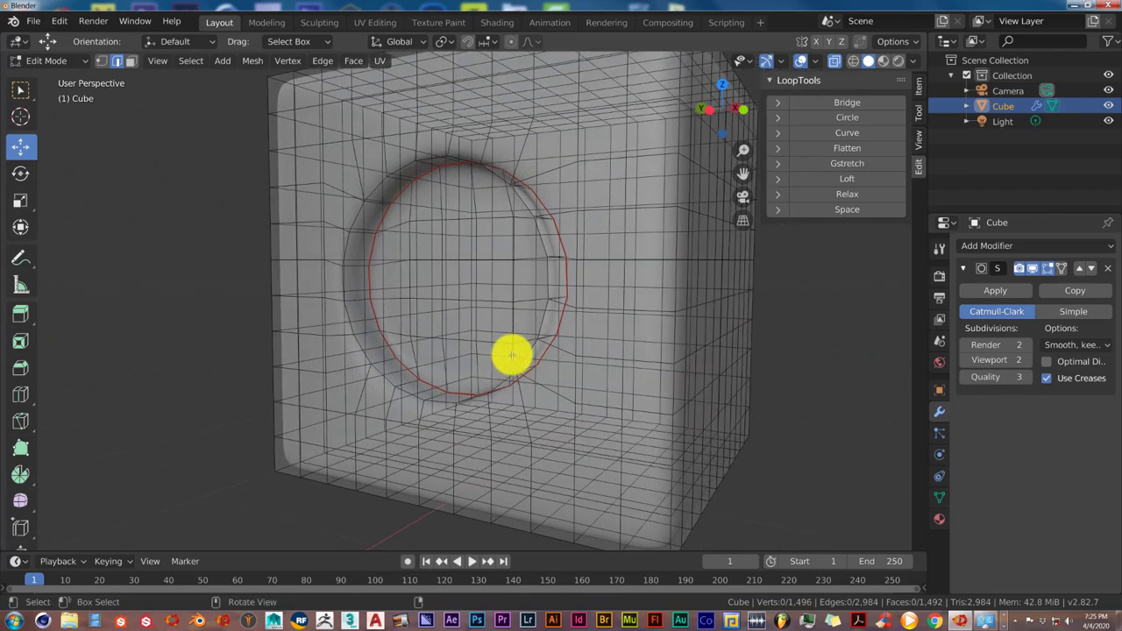
# Step: Turn X-ray off and select all linked faces filling the first cube's hole with Ctrl+L
pyautogui.scroll(-2, 512, 355)
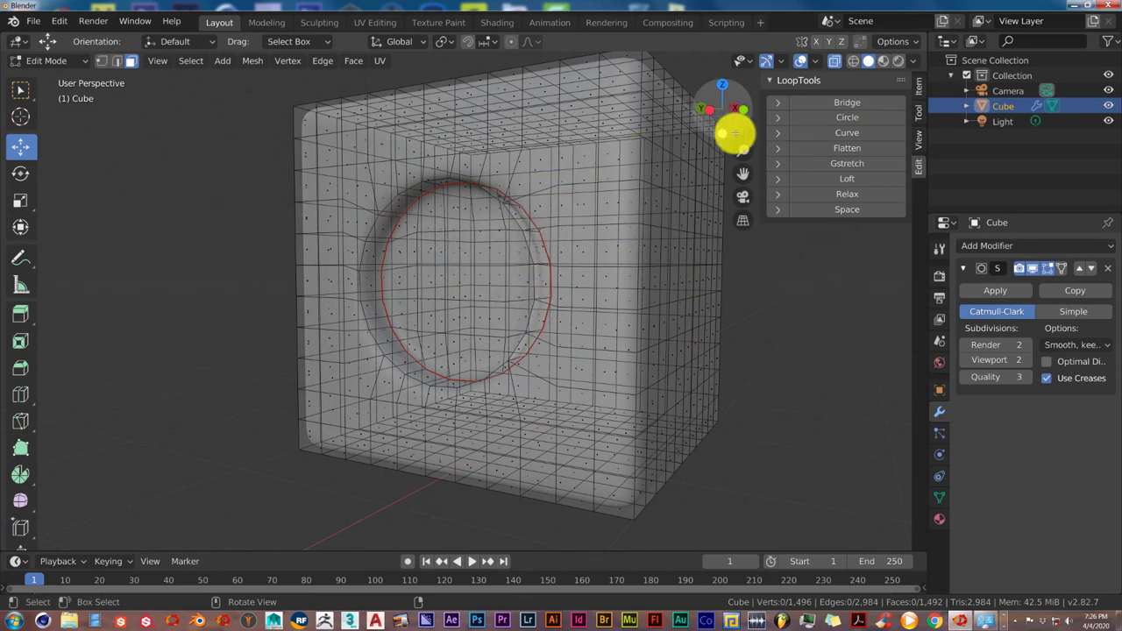
pyautogui.click(836, 62)
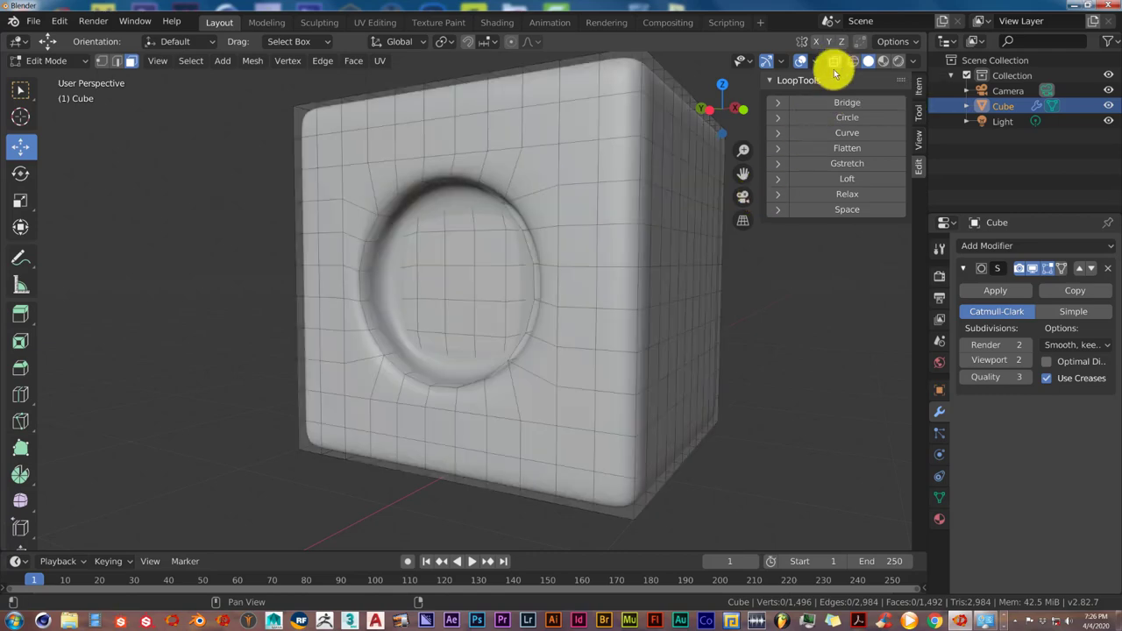
pyautogui.moveTo(500, 278); pyautogui.dragTo(505, 280, button='middle')
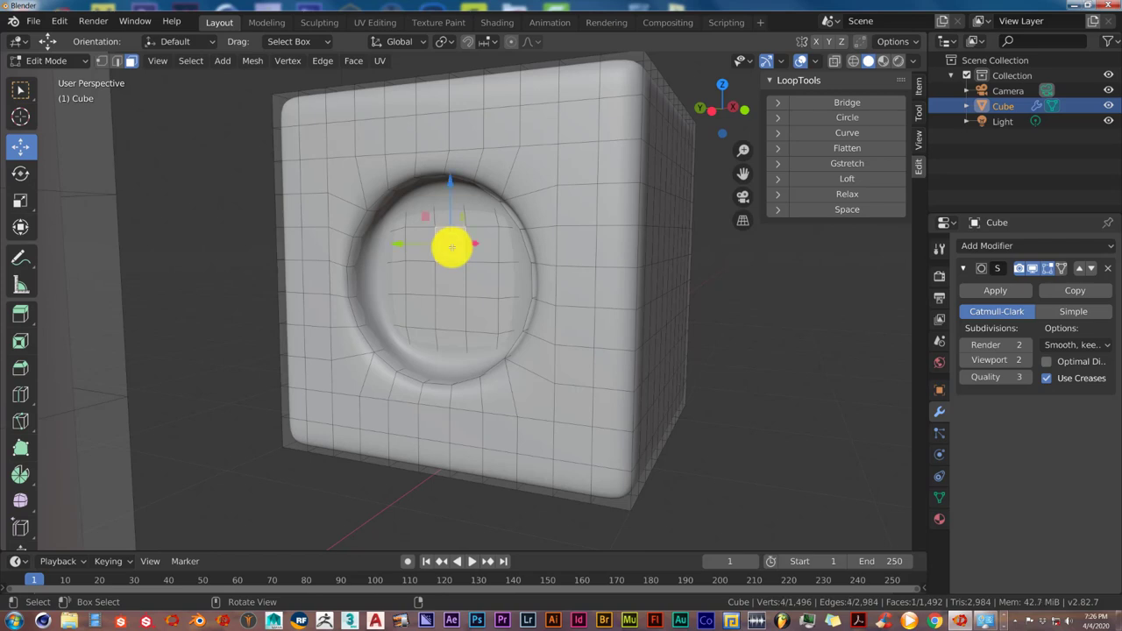
pyautogui.hotkey('ctrl', 'l')
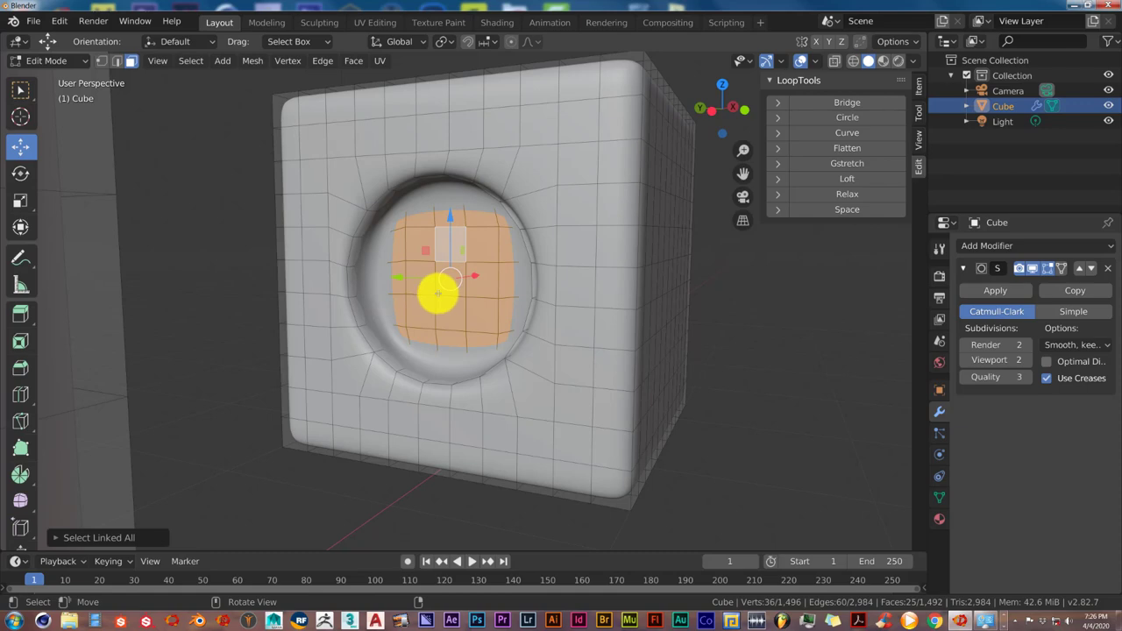
pyautogui.moveTo(438, 295); pyautogui.dragTo(352, 298, button='middle')
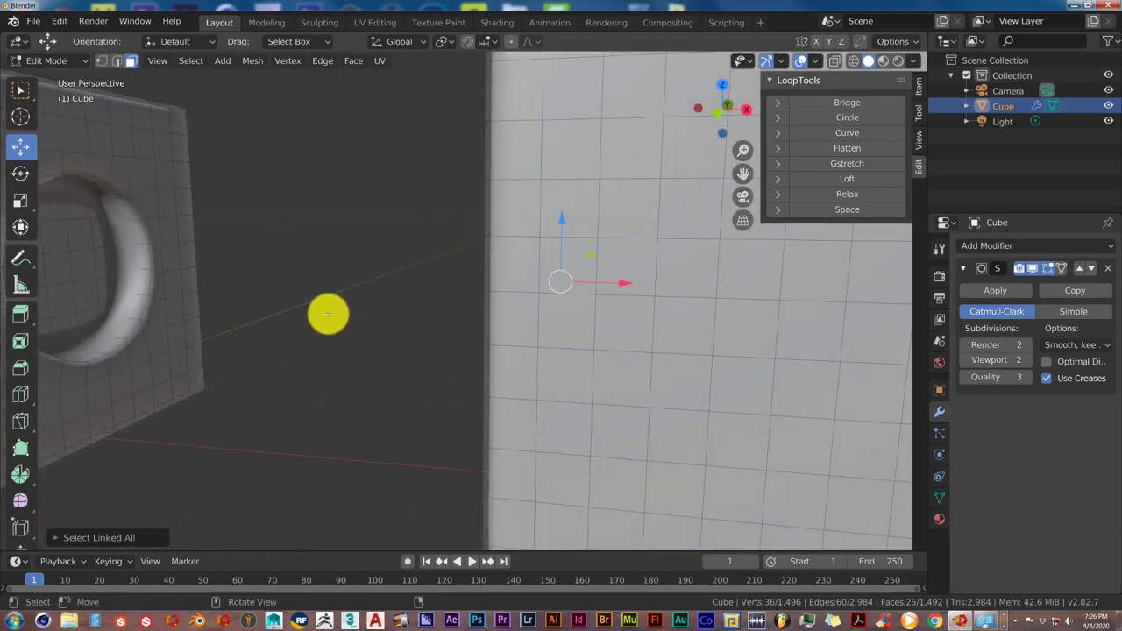
pyautogui.moveTo(231, 283); pyautogui.dragTo(429, 290, button='middle')
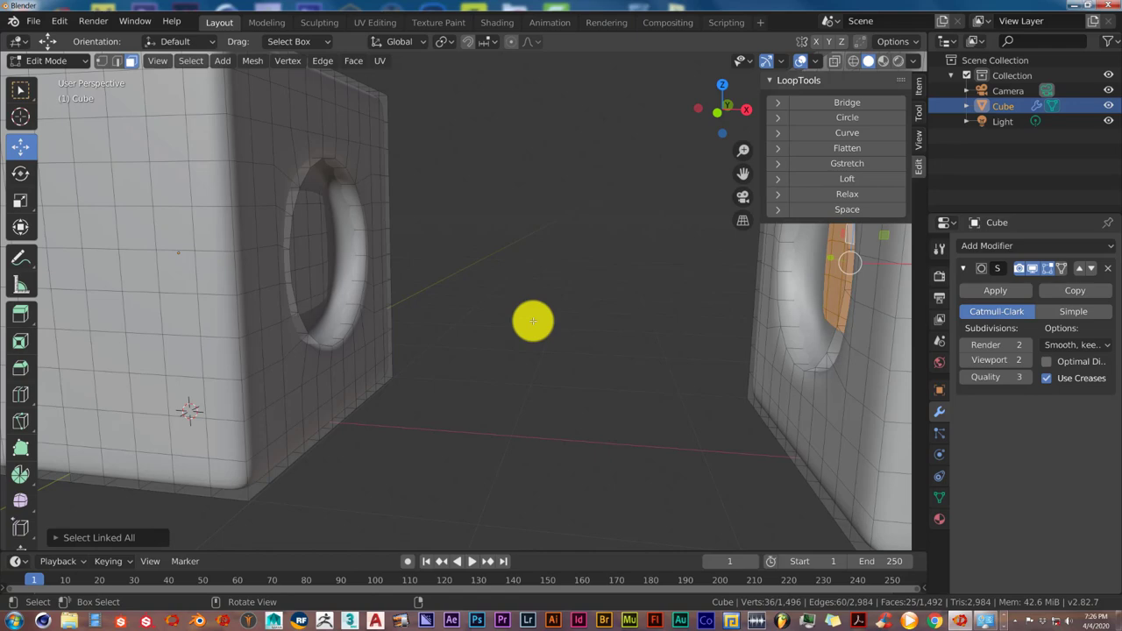
# Step: Circle-select faces in the second hole and grow them with Ctrl+L, giving 50 selected faces
pyautogui.moveTo(533, 321); pyautogui.dragTo(500, 320, button='middle')
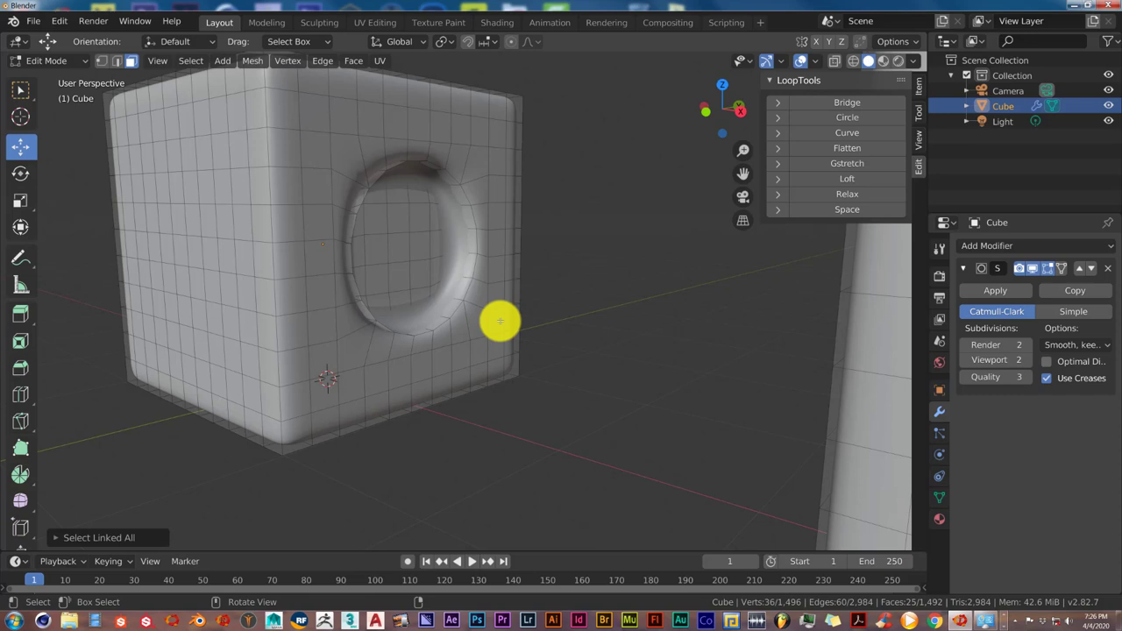
pyautogui.press('c')
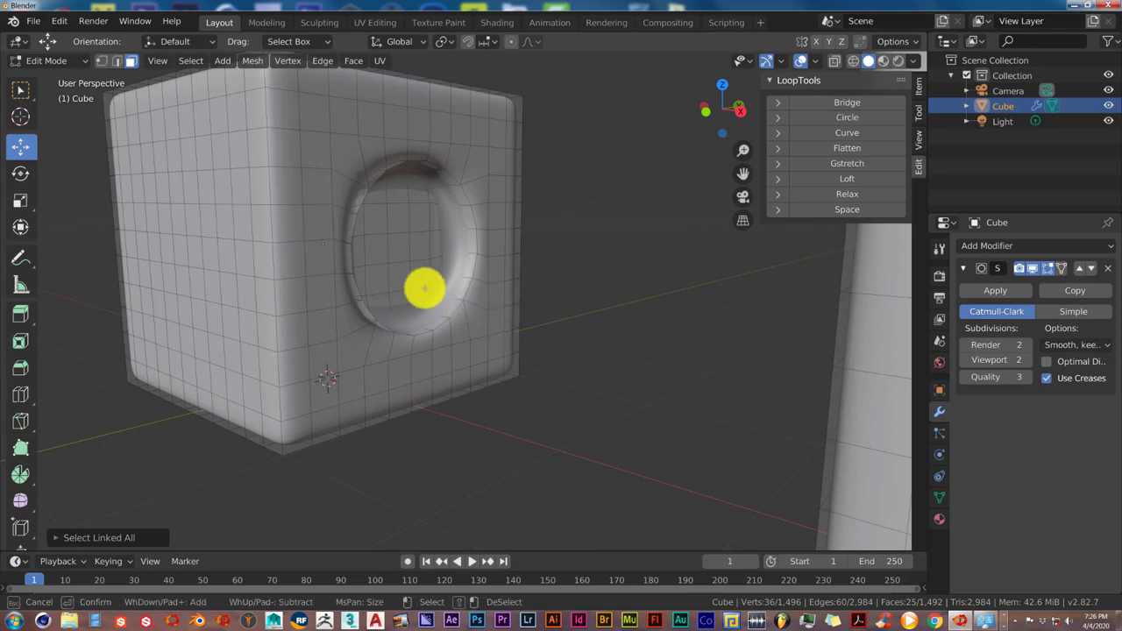
pyautogui.click(398, 242)
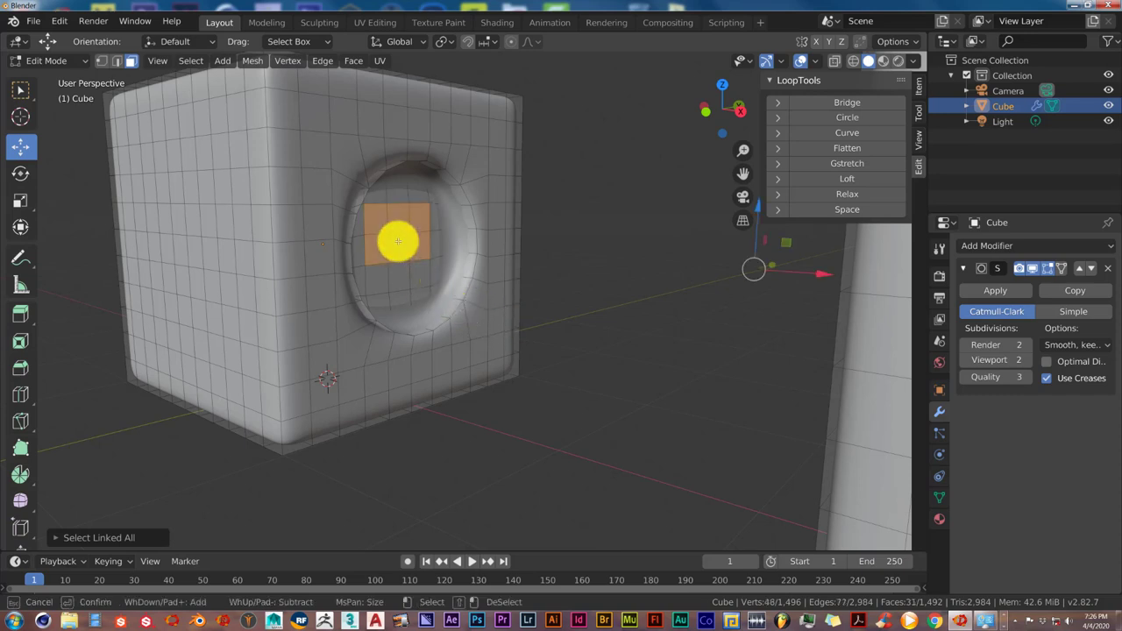
pyautogui.rightClick(399, 245)
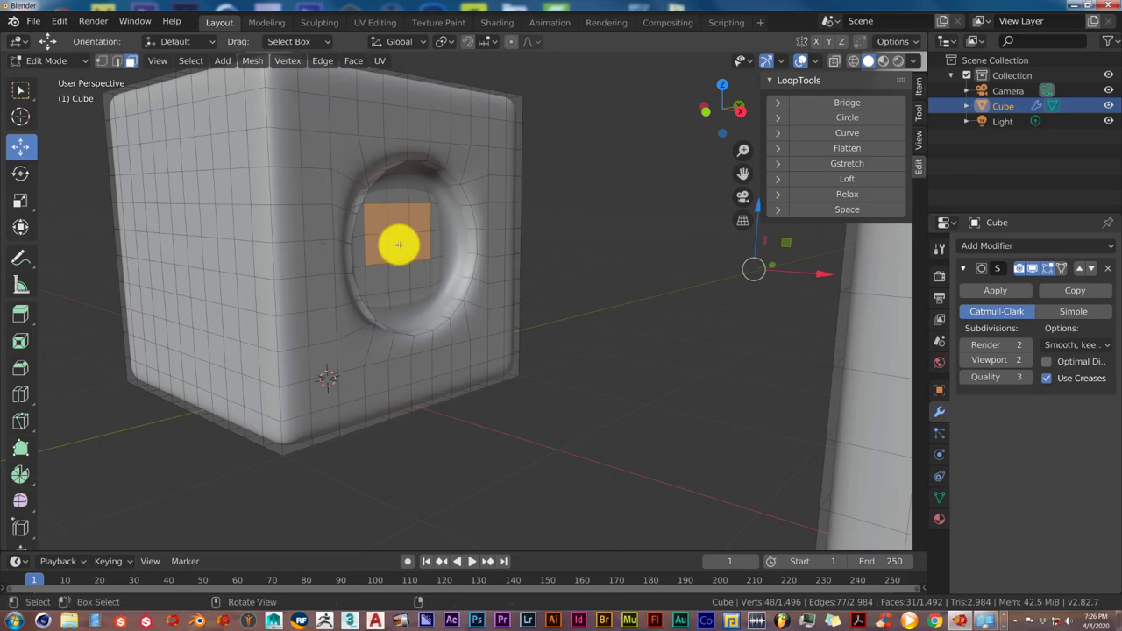
pyautogui.hotkey('ctrl', 'l')
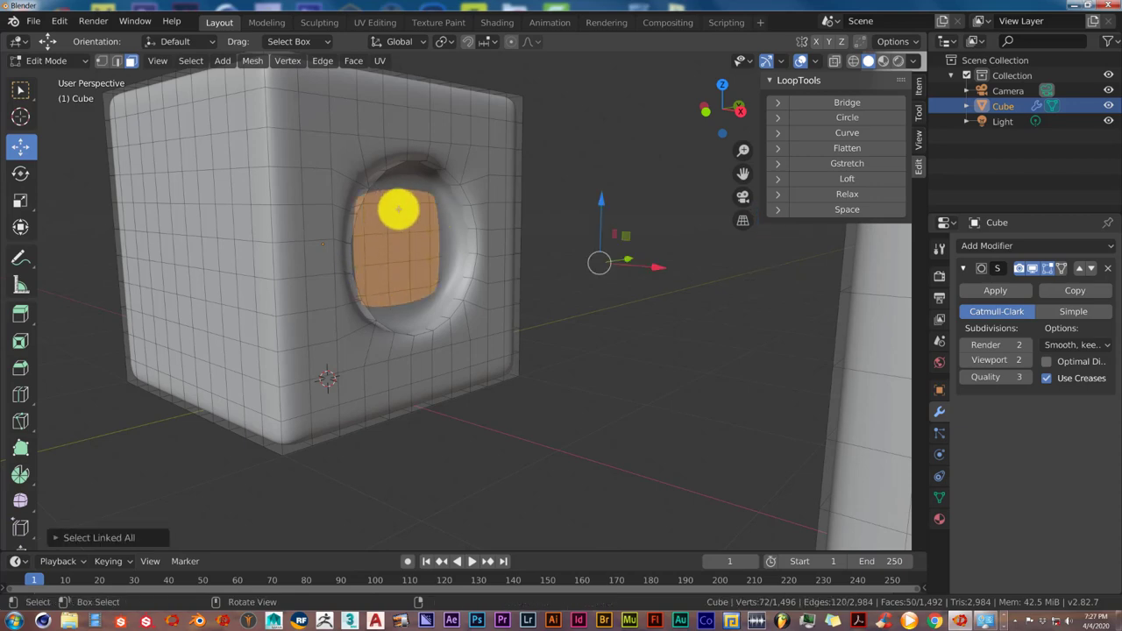
pyautogui.moveTo(401, 271); pyautogui.dragTo(458, 278, button='middle')
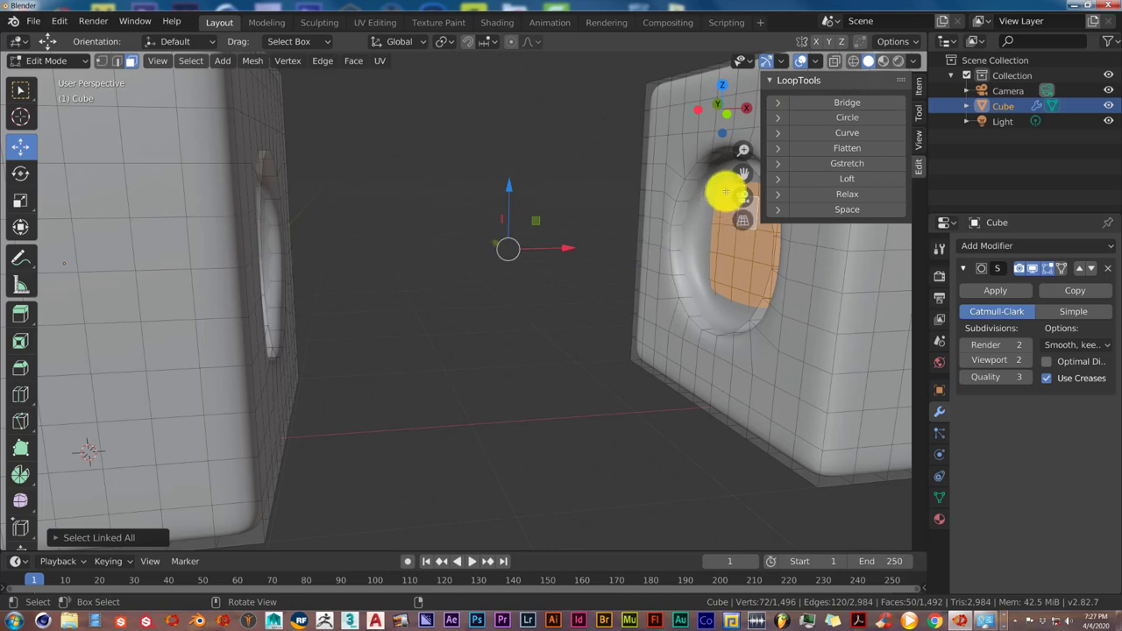
# Step: Run LoopTools Bridge with Remove faces enabled, creating a single-segment tube between the holes
pyautogui.click(781, 107)
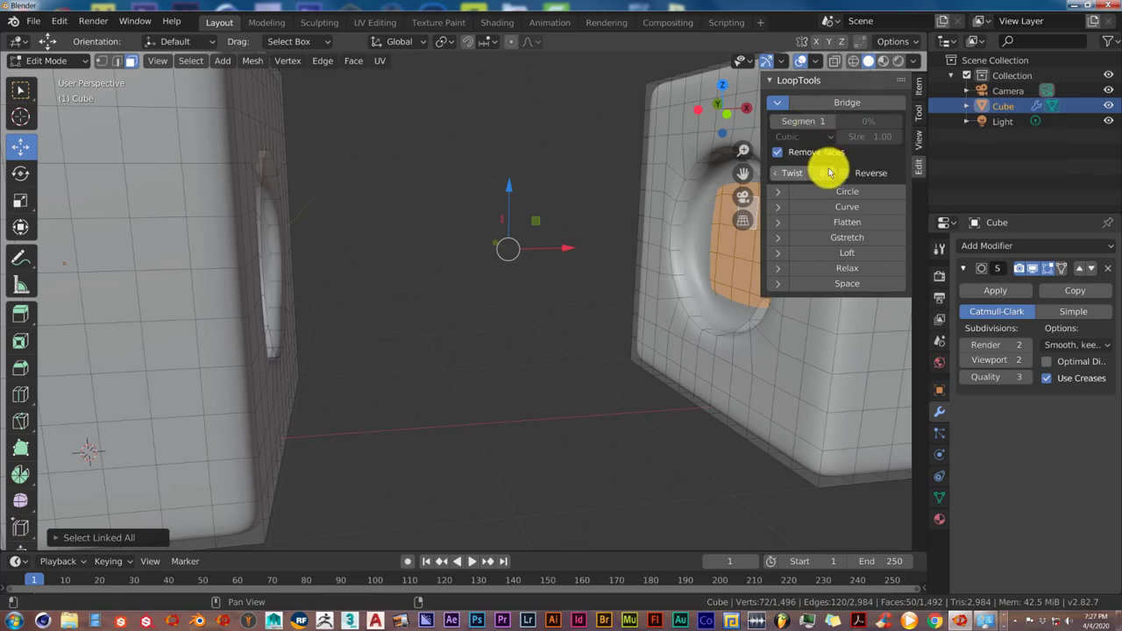
pyautogui.click(783, 155)
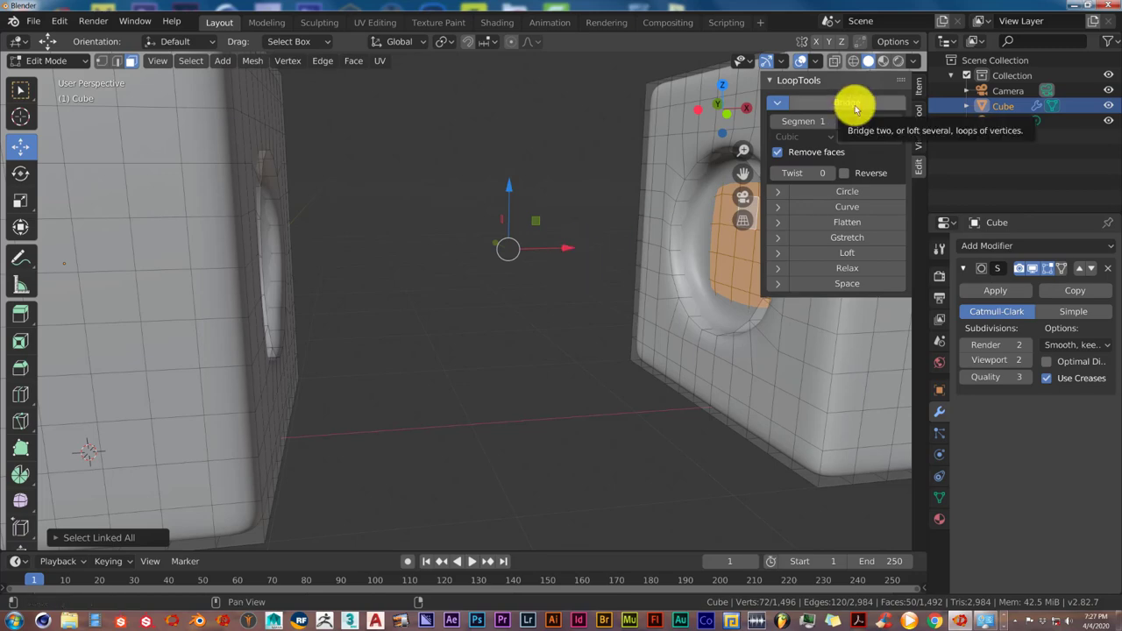
pyautogui.click(855, 103)
pyautogui.moveTo(523, 331); pyautogui.dragTo(592, 230, button='middle')
pyautogui.scroll(-2, 524, 331)
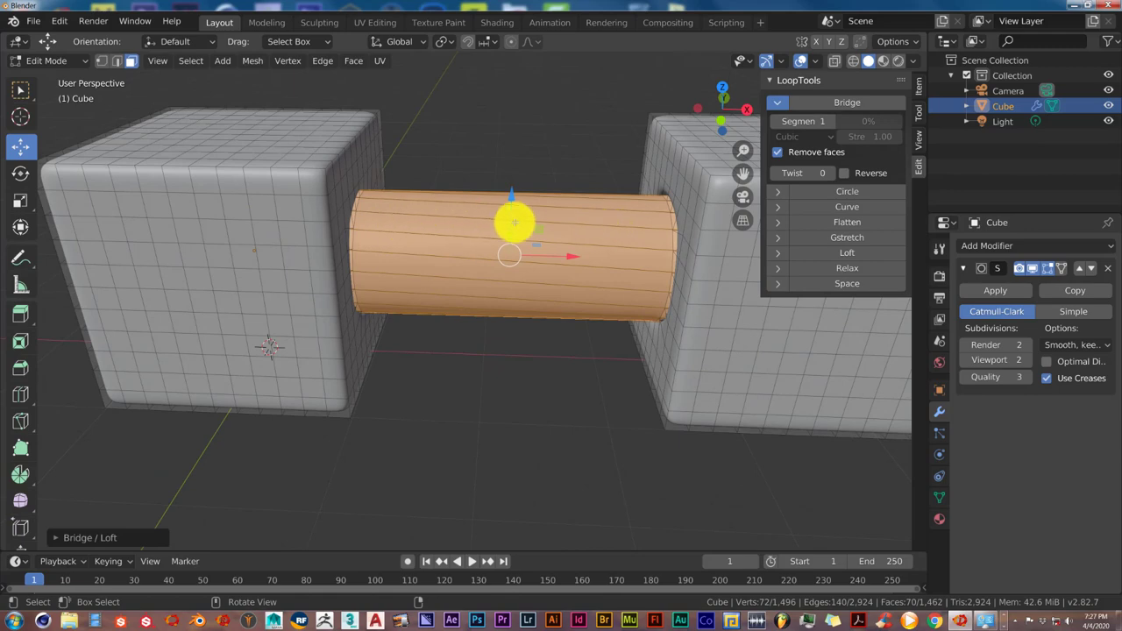
pyautogui.moveTo(509, 271); pyautogui.dragTo(512, 273, button='middle')
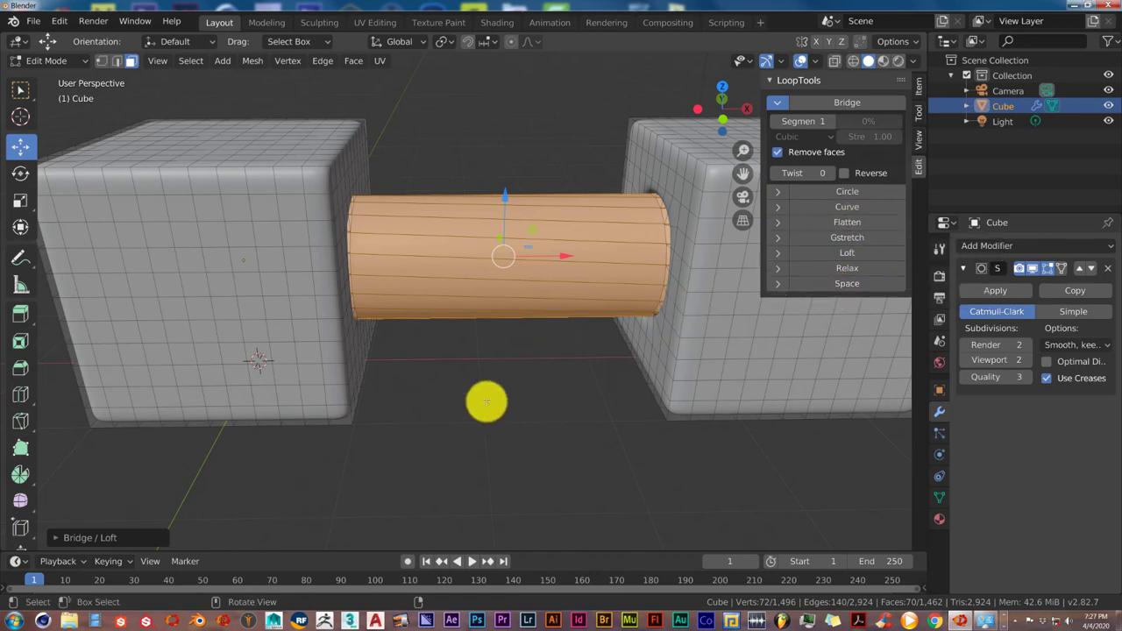
pyautogui.moveTo(487, 401); pyautogui.dragTo(503, 394, button='middle')
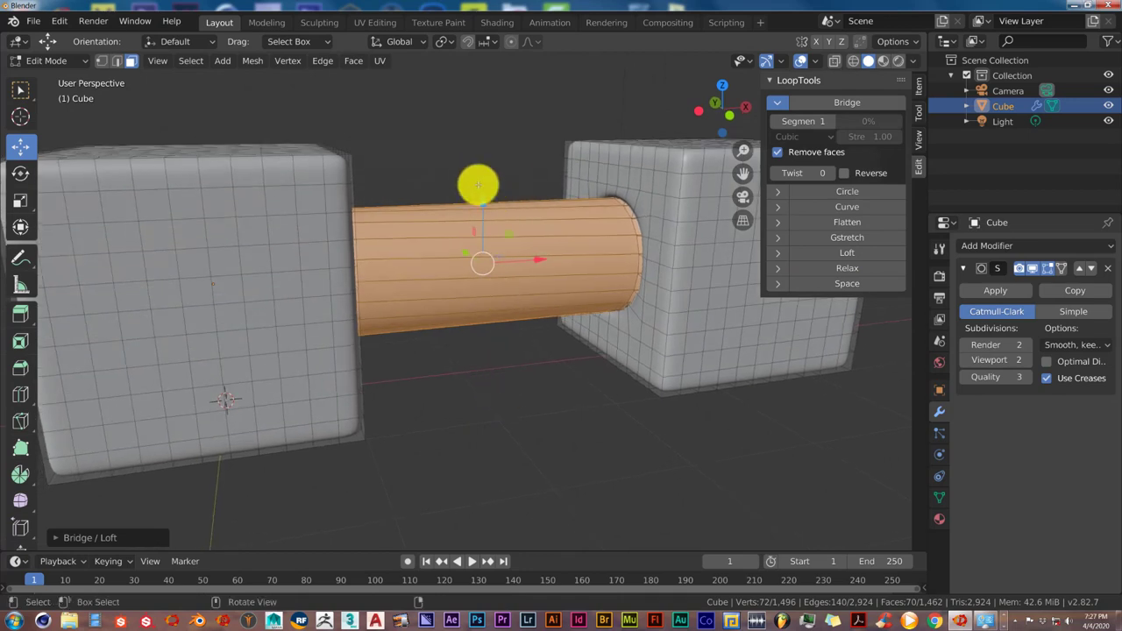
# Step: Undo the tube, bridge again with 10 segments, then undo that bridge as well
pyautogui.moveTo(478, 228); pyautogui.dragTo(463, 257, button='middle')
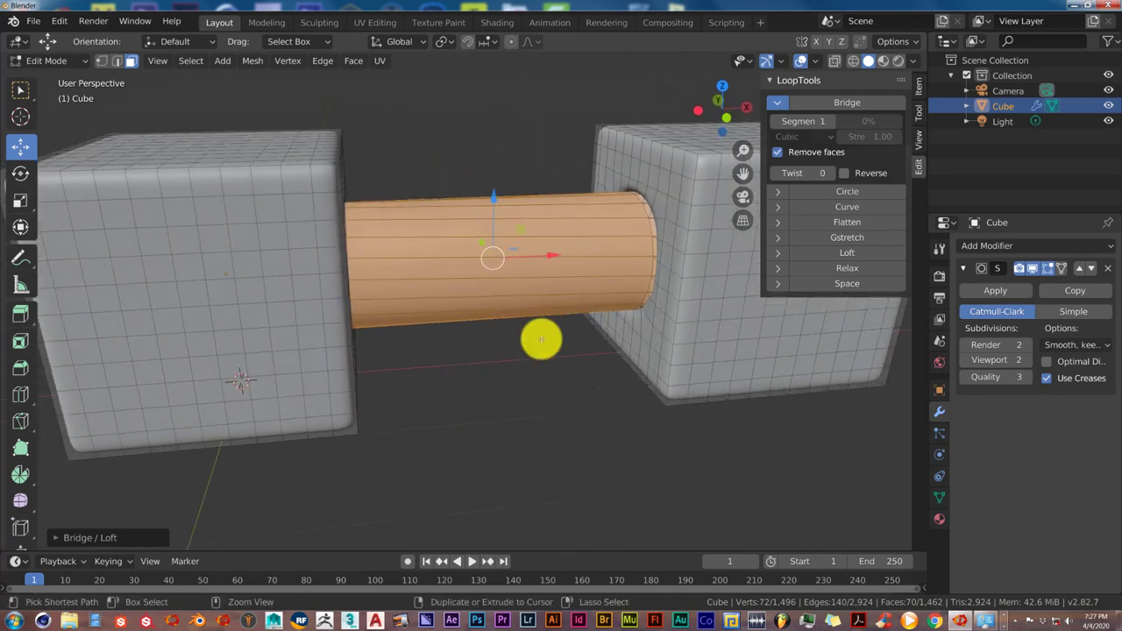
pyautogui.hotkey('ctrl', 'z')
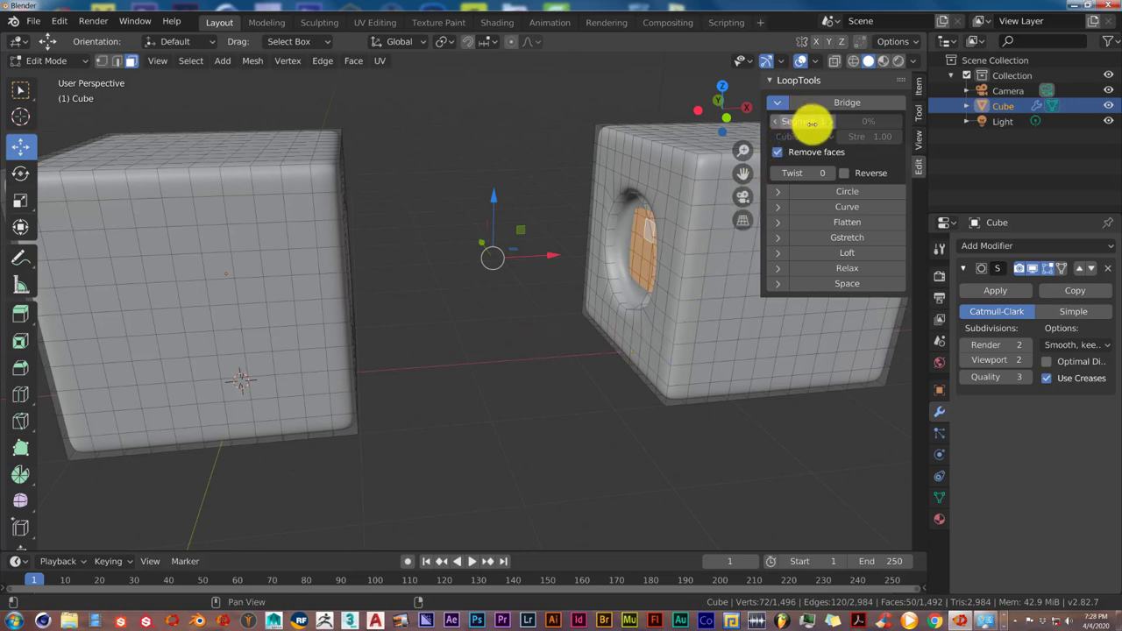
pyautogui.moveTo(789, 123); pyautogui.dragTo(829, 124)
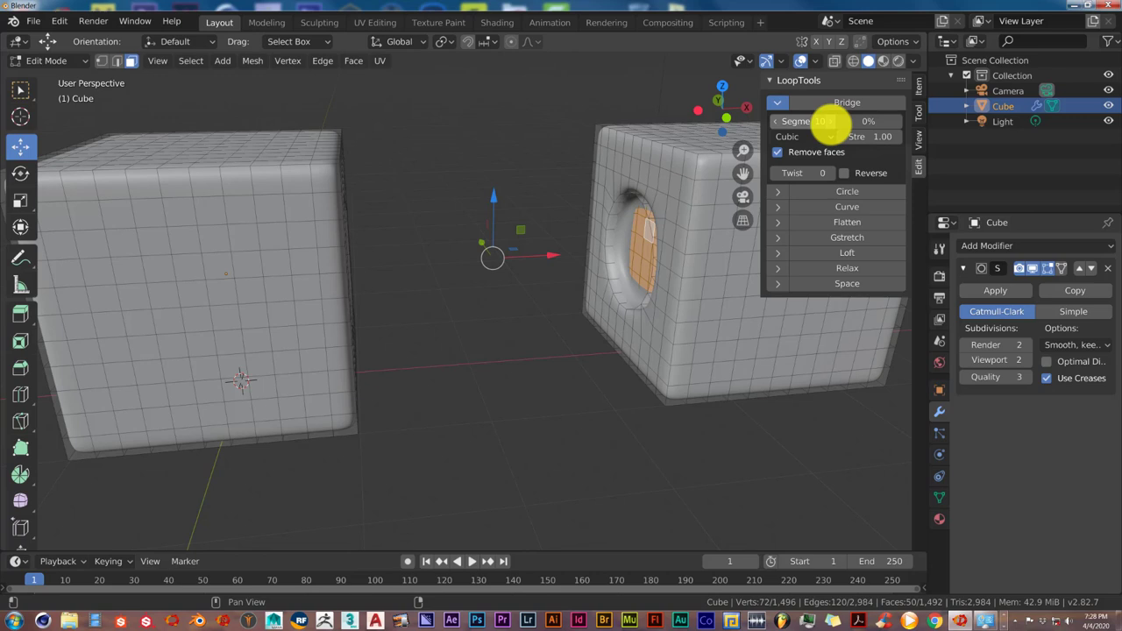
pyautogui.click(846, 103)
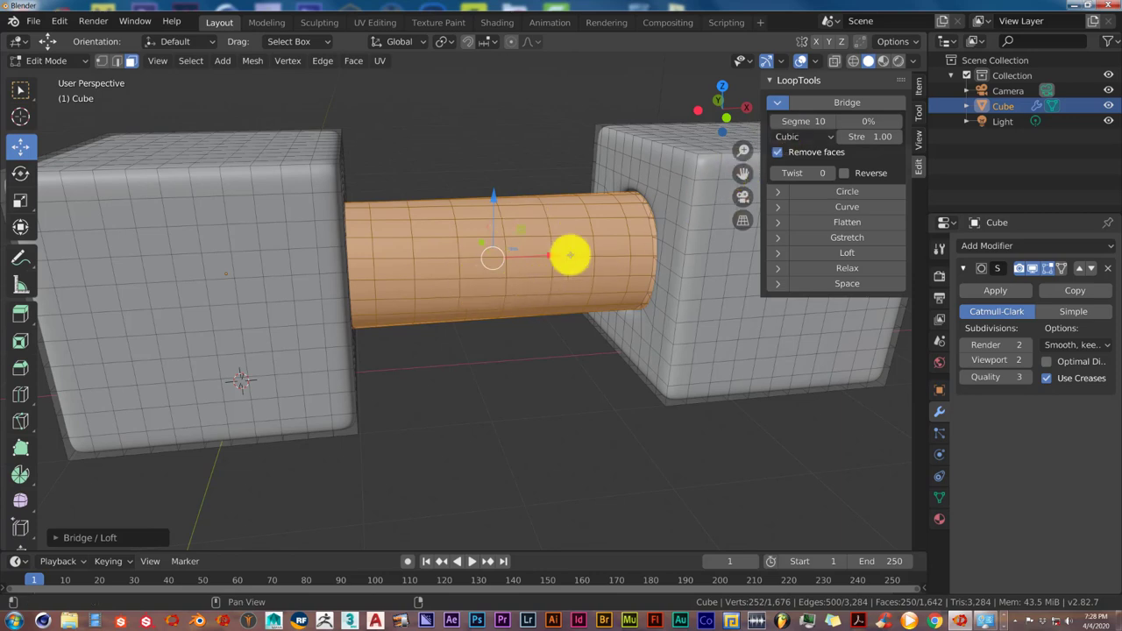
pyautogui.hotkey('ctrl', 'z')
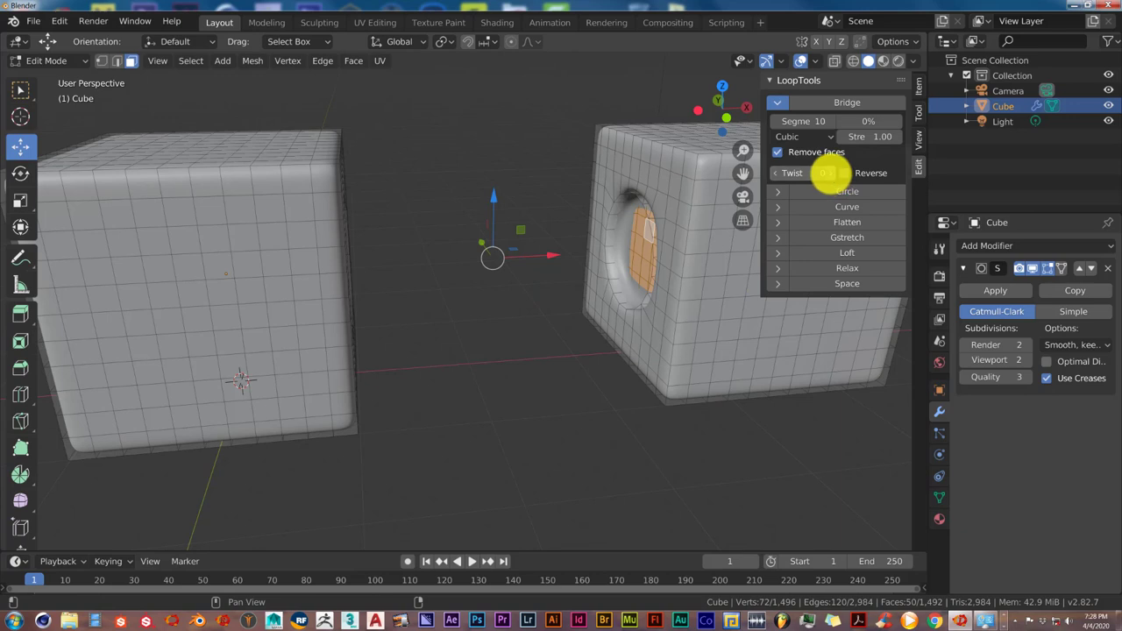
# Step: Re-bridge the two cube holes with a 10-segment LoopTools tube twisted by 2, viewed frontally
pyautogui.click(826, 104)
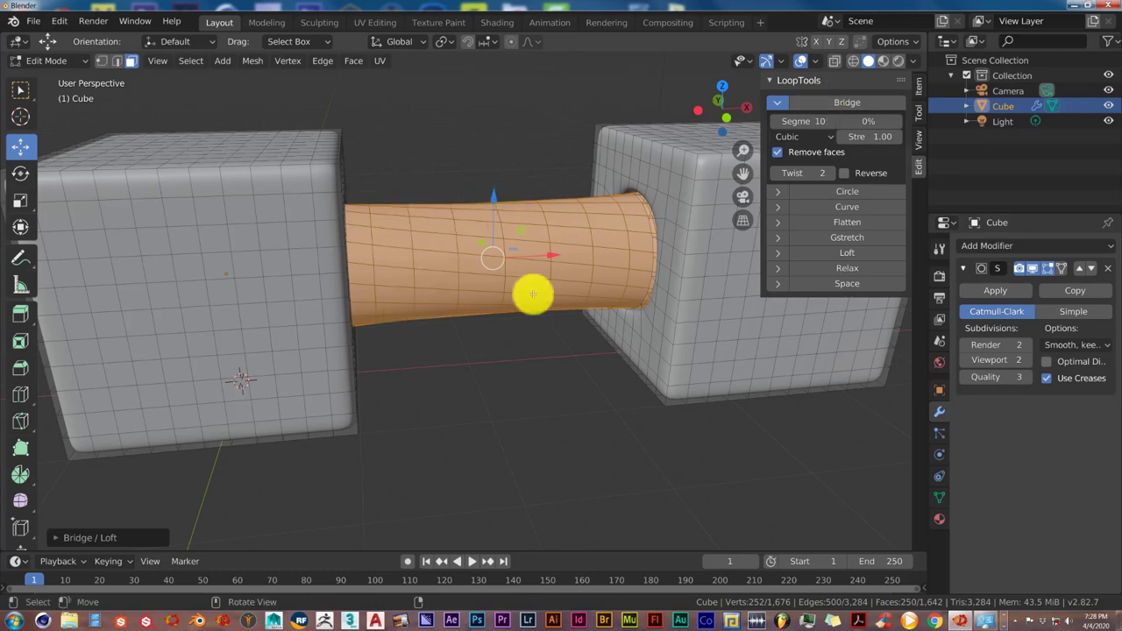
pyautogui.moveTo(541, 359)
pyautogui.mouseDown(button='middle')
pyautogui.moveTo(526, 358)
pyautogui.moveTo(535, 375)
pyautogui.mouseUp(button='middle')
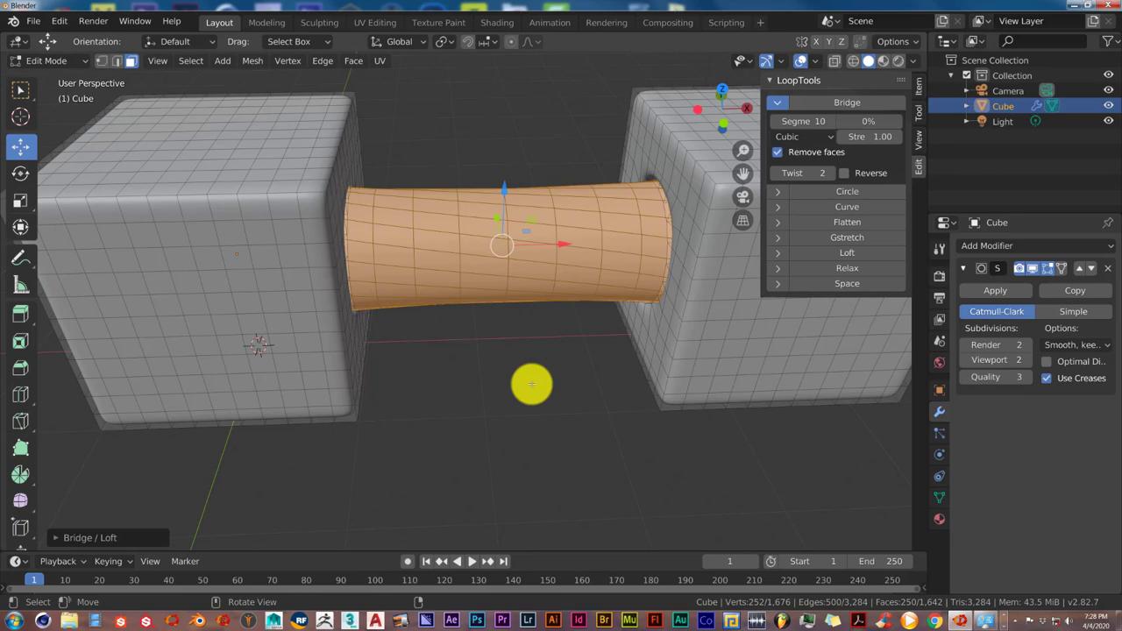
pyautogui.scroll(-3, 531, 383)
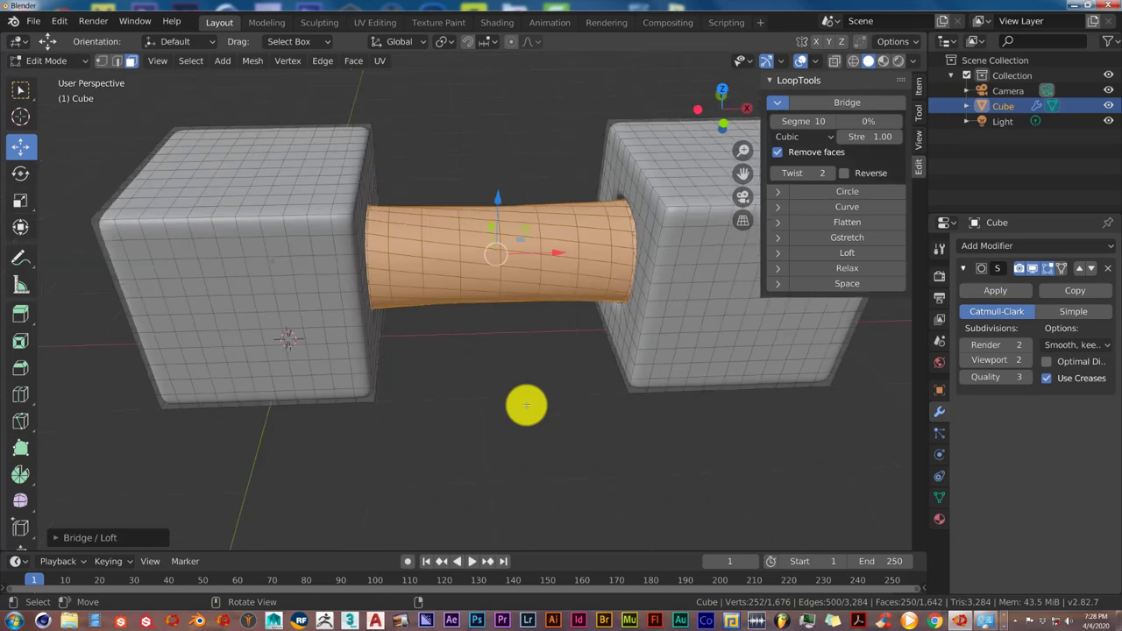
pyautogui.moveTo(526, 403)
pyautogui.mouseDown(button='middle')
pyautogui.moveTo(526, 380)
pyautogui.moveTo(507, 409)
pyautogui.mouseUp(button='middle')
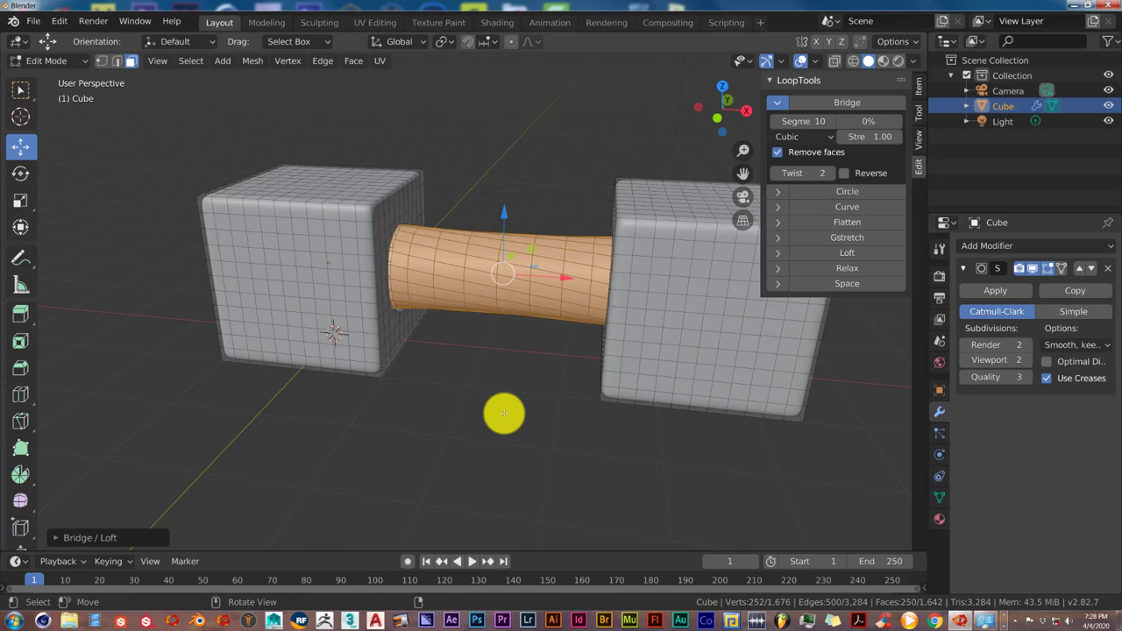
pyautogui.moveTo(500, 421); pyautogui.dragTo(526, 413, button='middle')
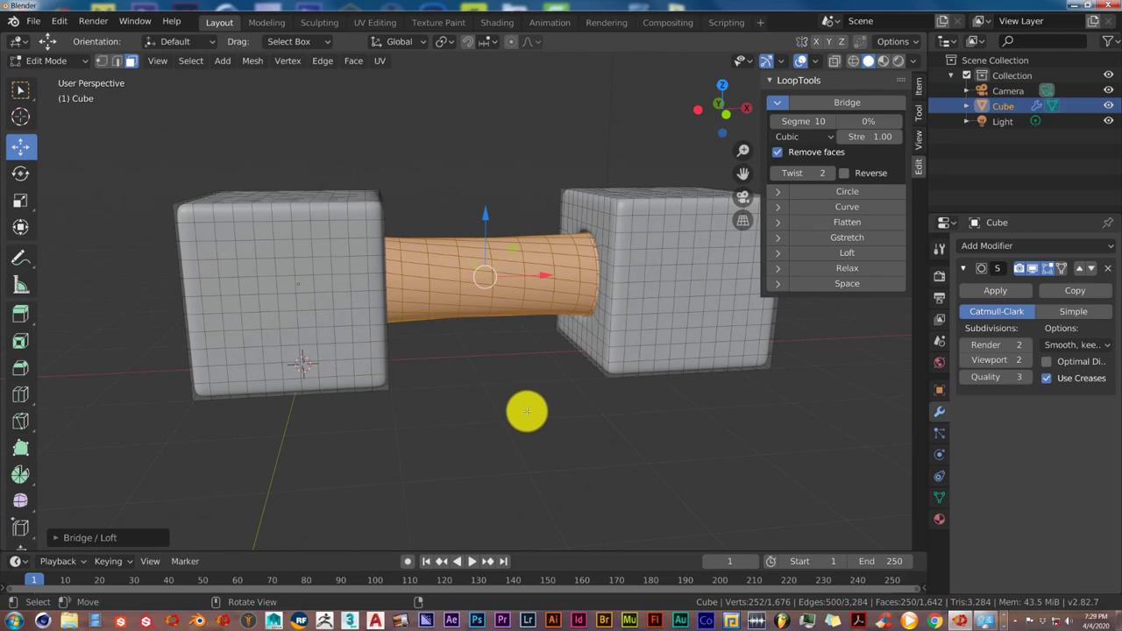
pyautogui.moveTo(526, 411); pyautogui.dragTo(514, 424, button='middle')
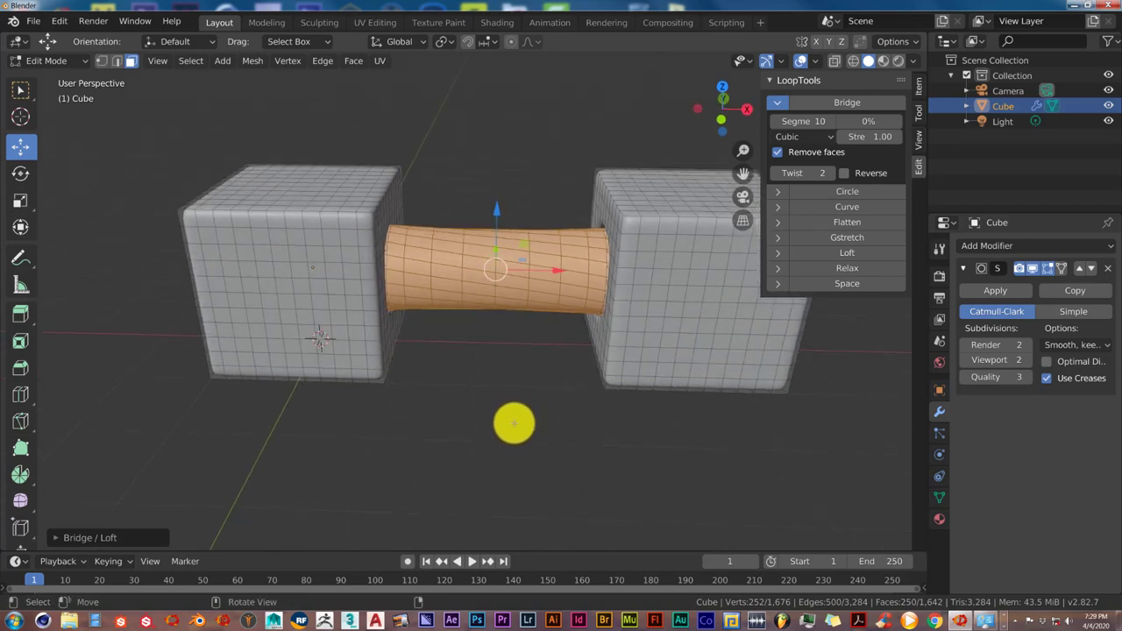